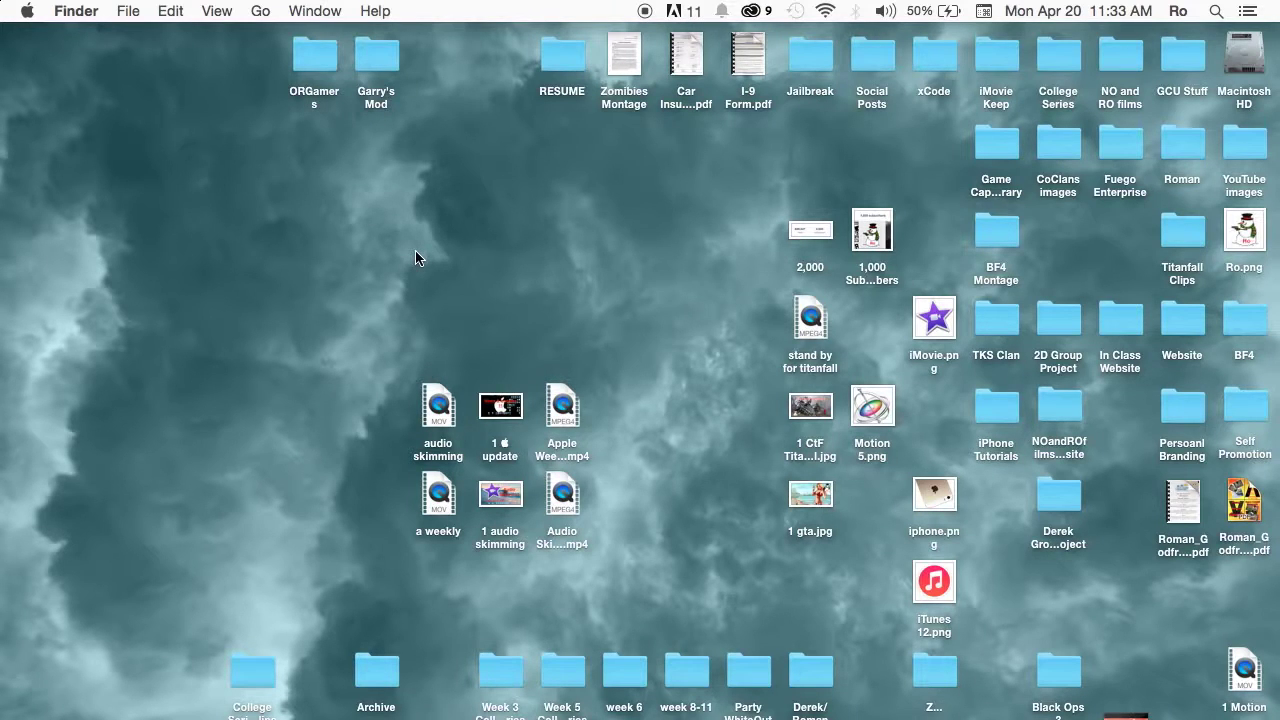
- Switch to iMovie and look through the Content Library options without choosing any
mouse_move(10, 230)
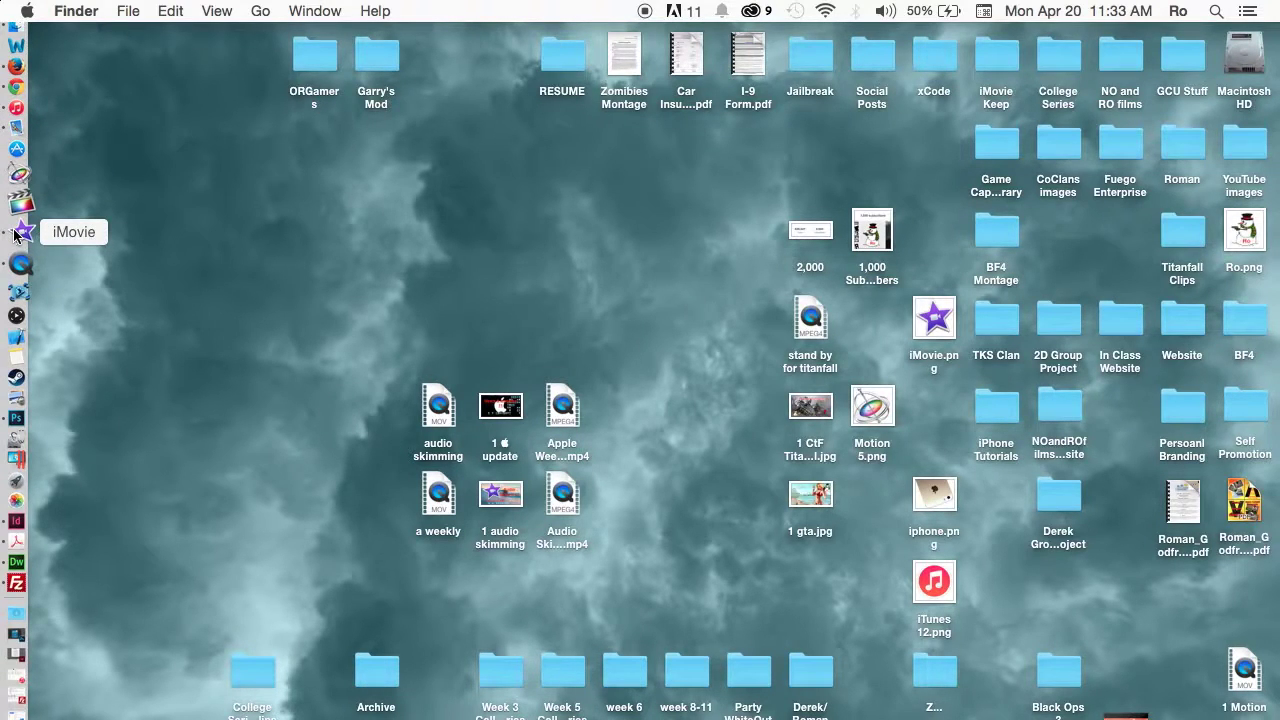
left_click(14, 234)
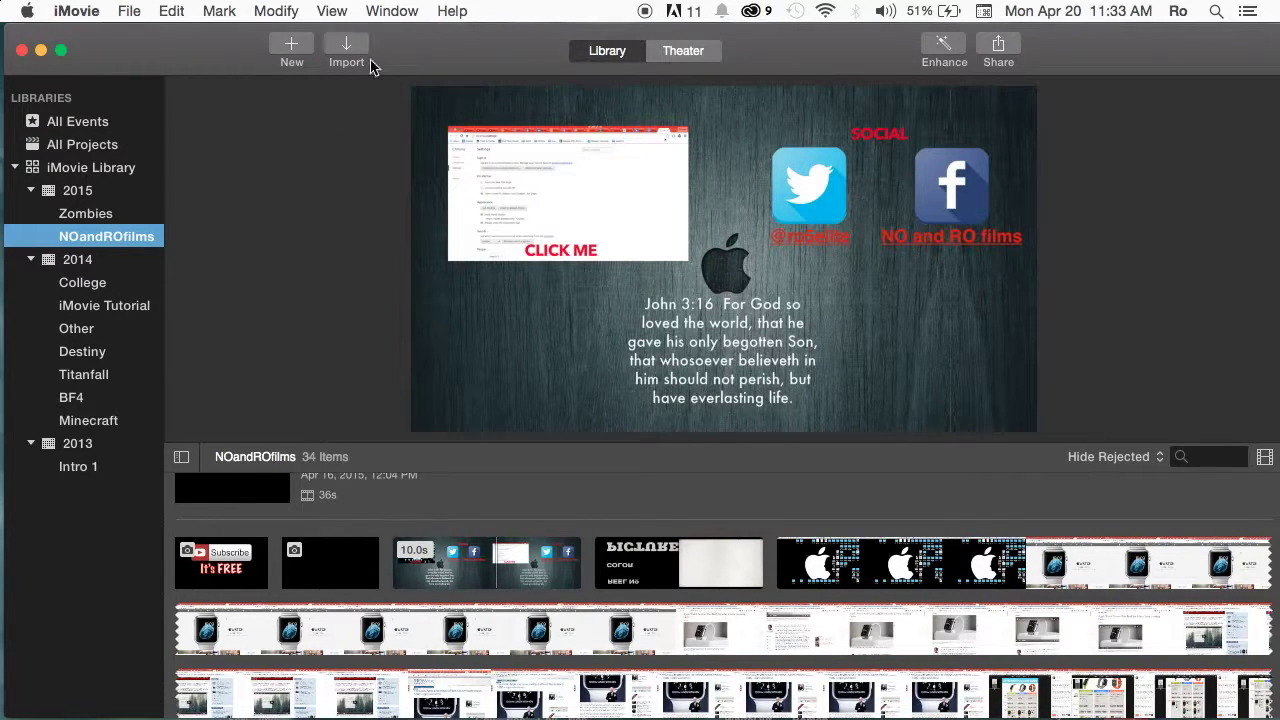
left_click(404, 8)
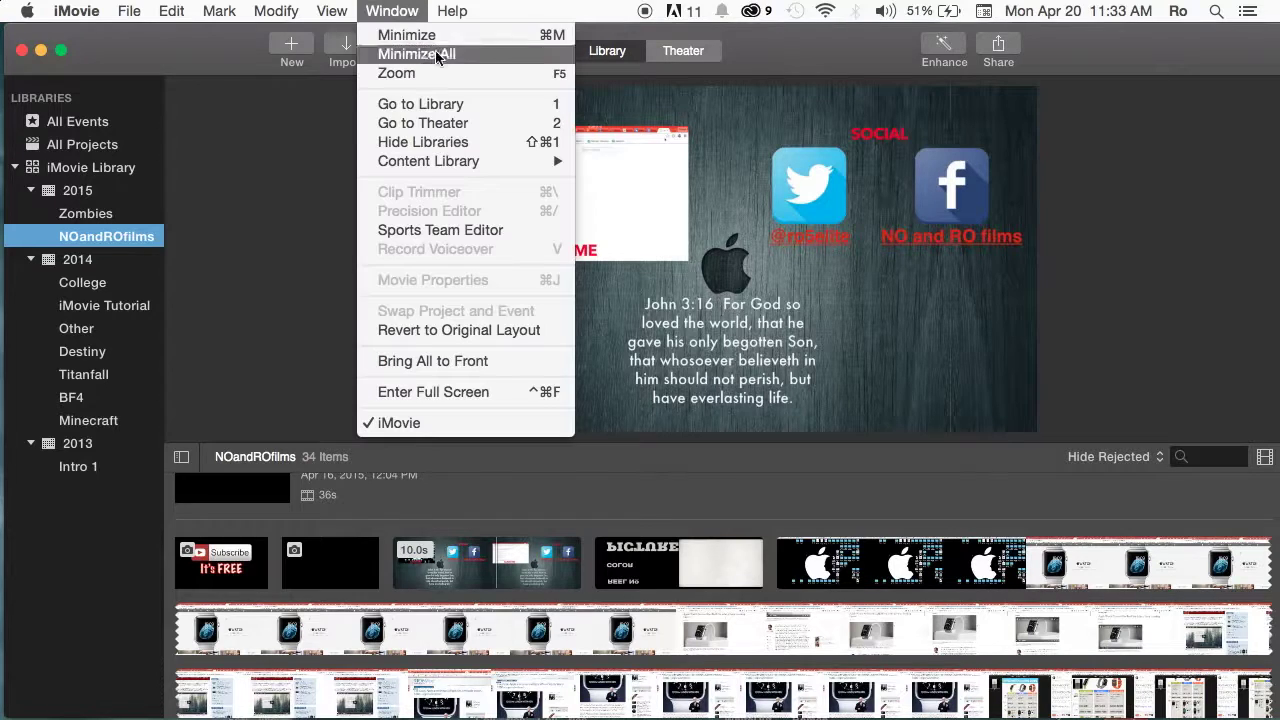
mouse_move(447, 166)
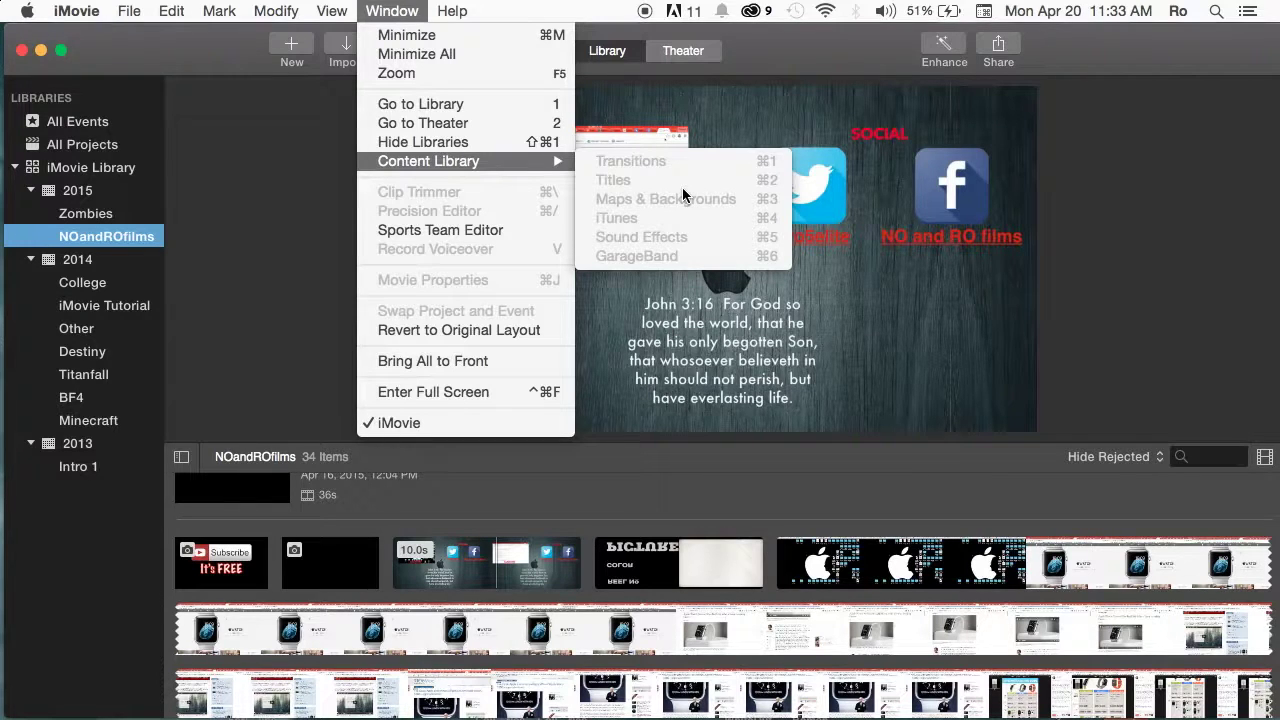
left_click(268, 216)
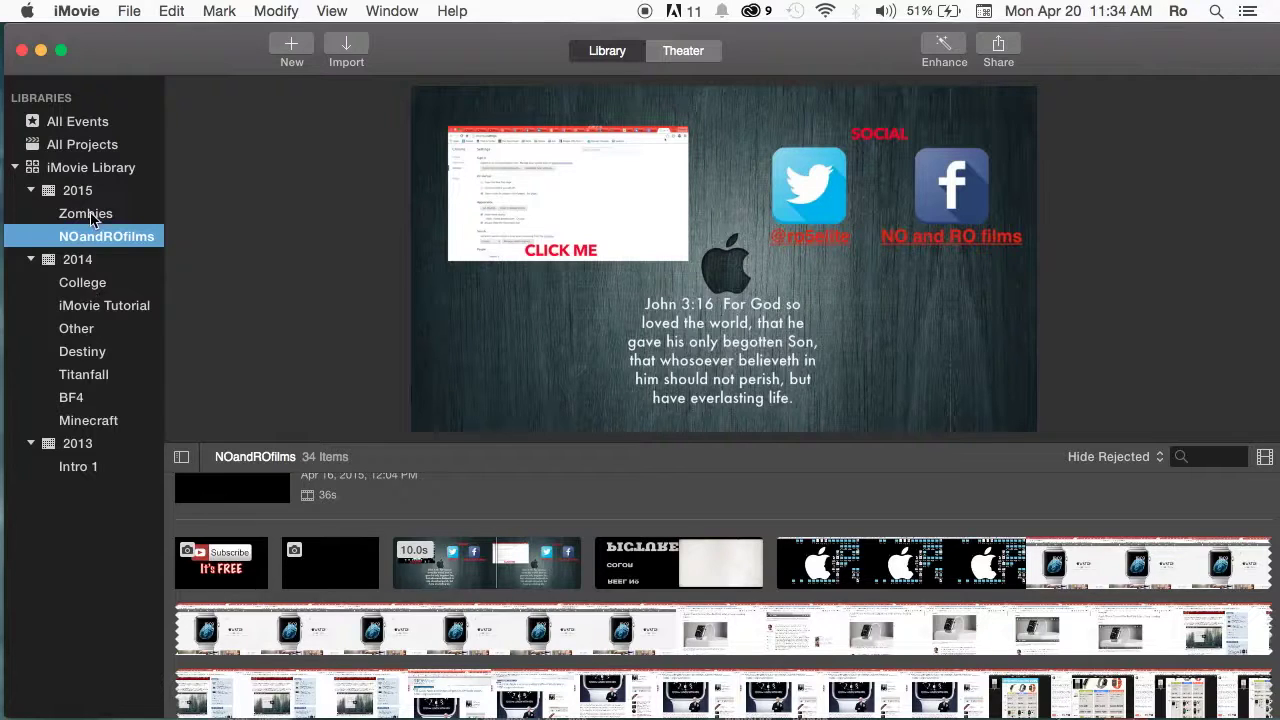
- Create a new event in the iMovie Library
right_click(95, 518)
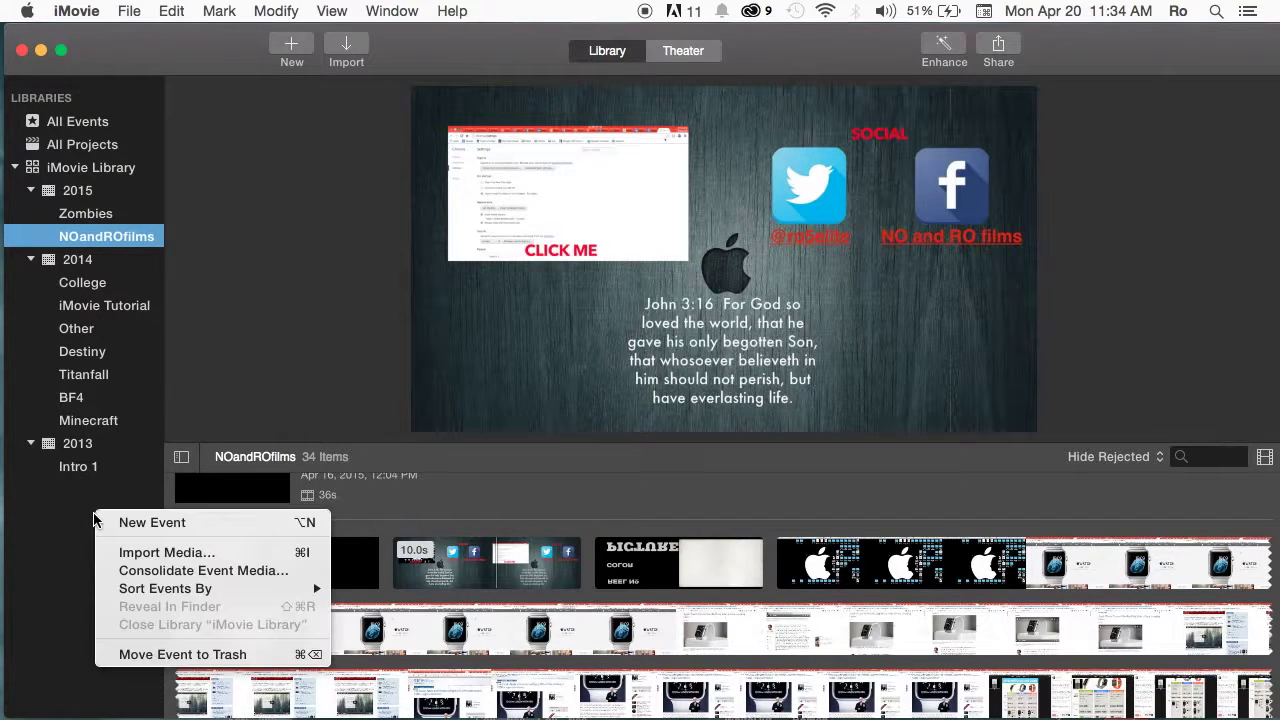
right_click(76, 505)
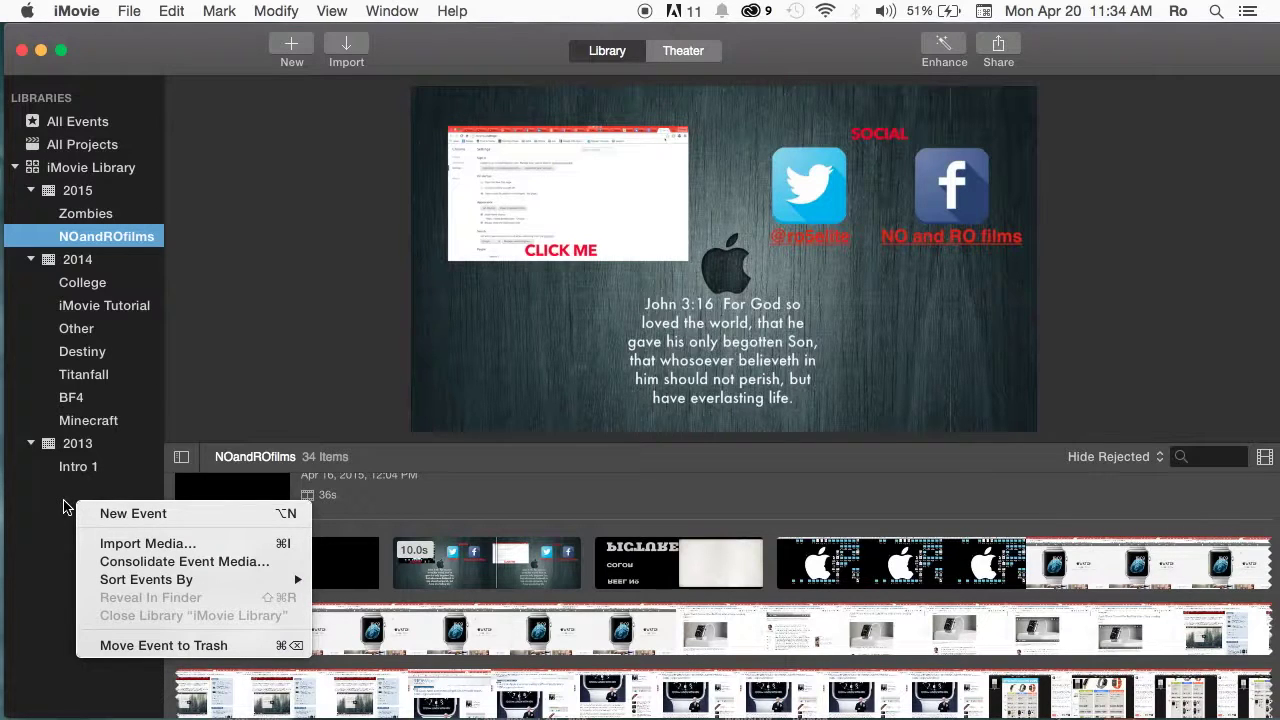
right_click(63, 507)
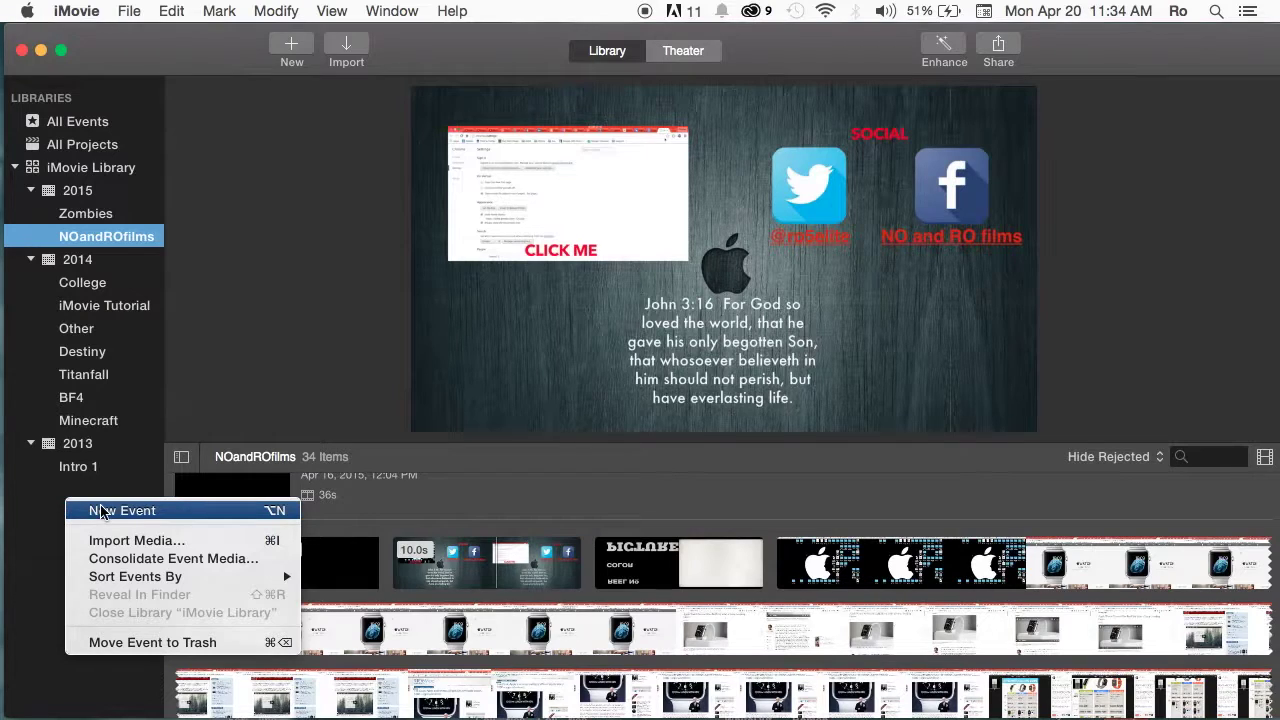
left_click(136, 514)
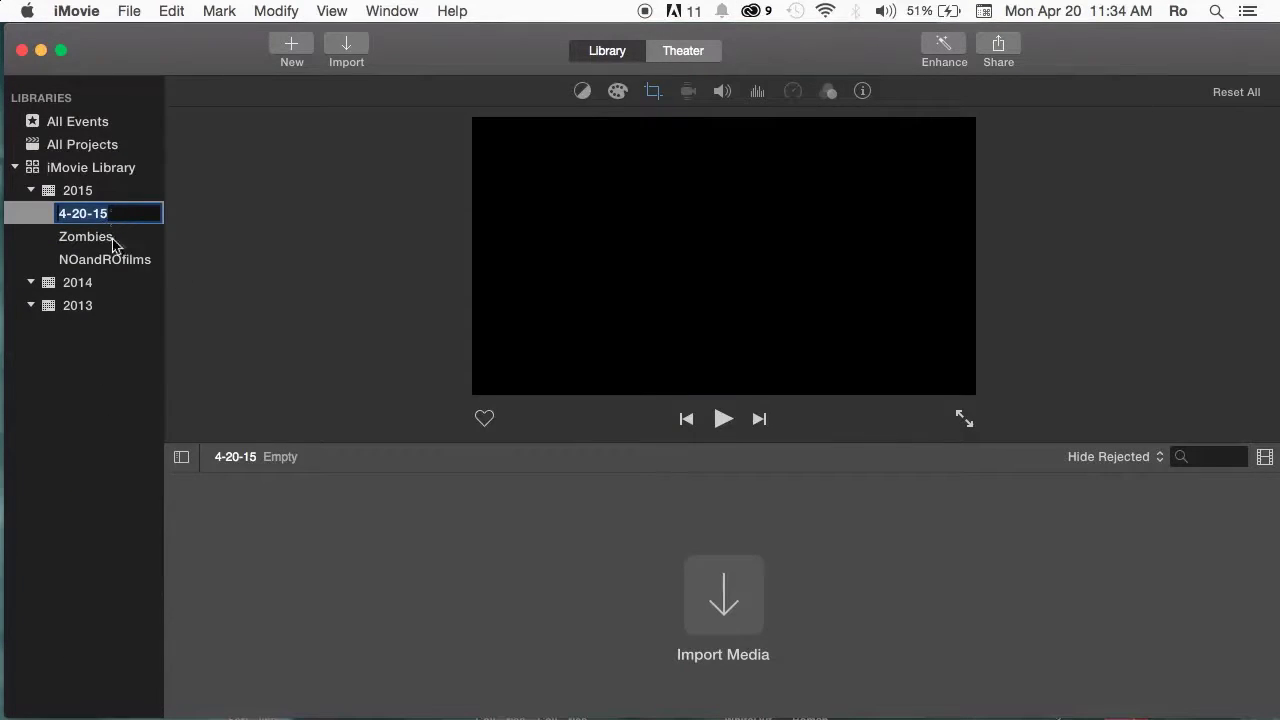
- Move the new 4-20-15 event to the trash and confirm its deletion
left_click(91, 334)
right_click(98, 215)
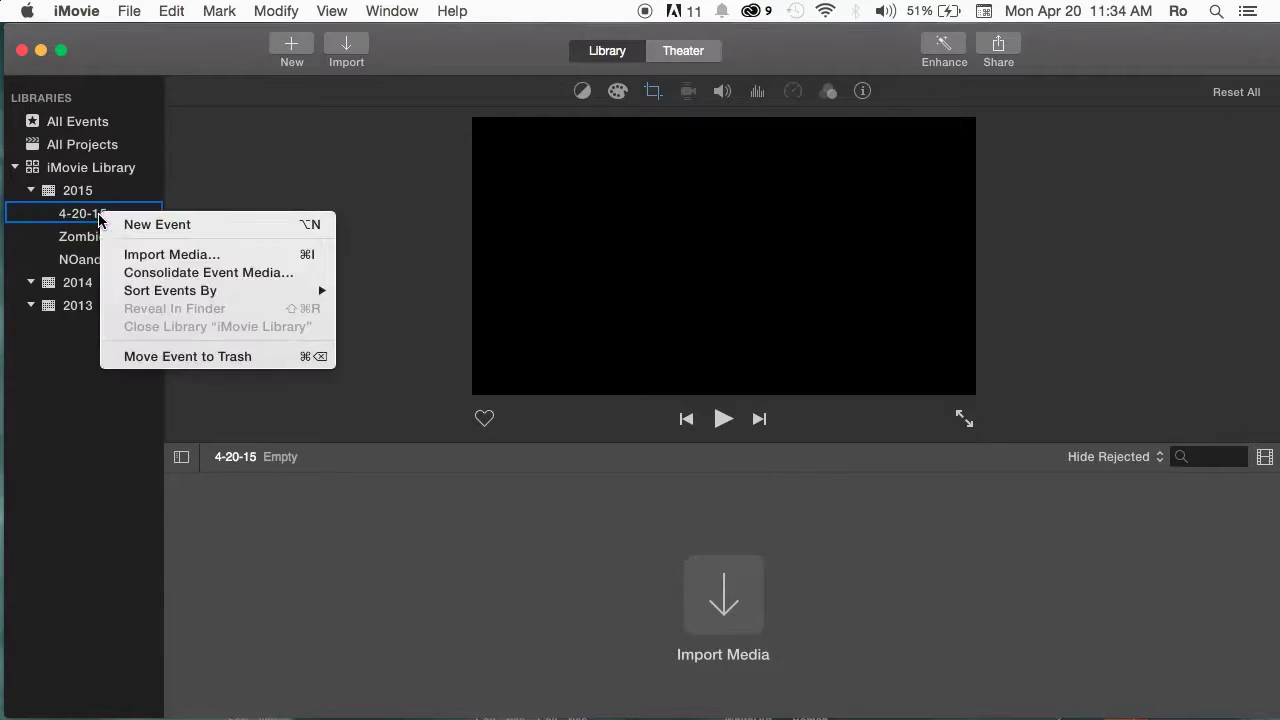
left_click(180, 355)
left_click(771, 306)
- Examine the projects and media clips stored in the NOandROfilms event, including the Other project
left_click(122, 237)
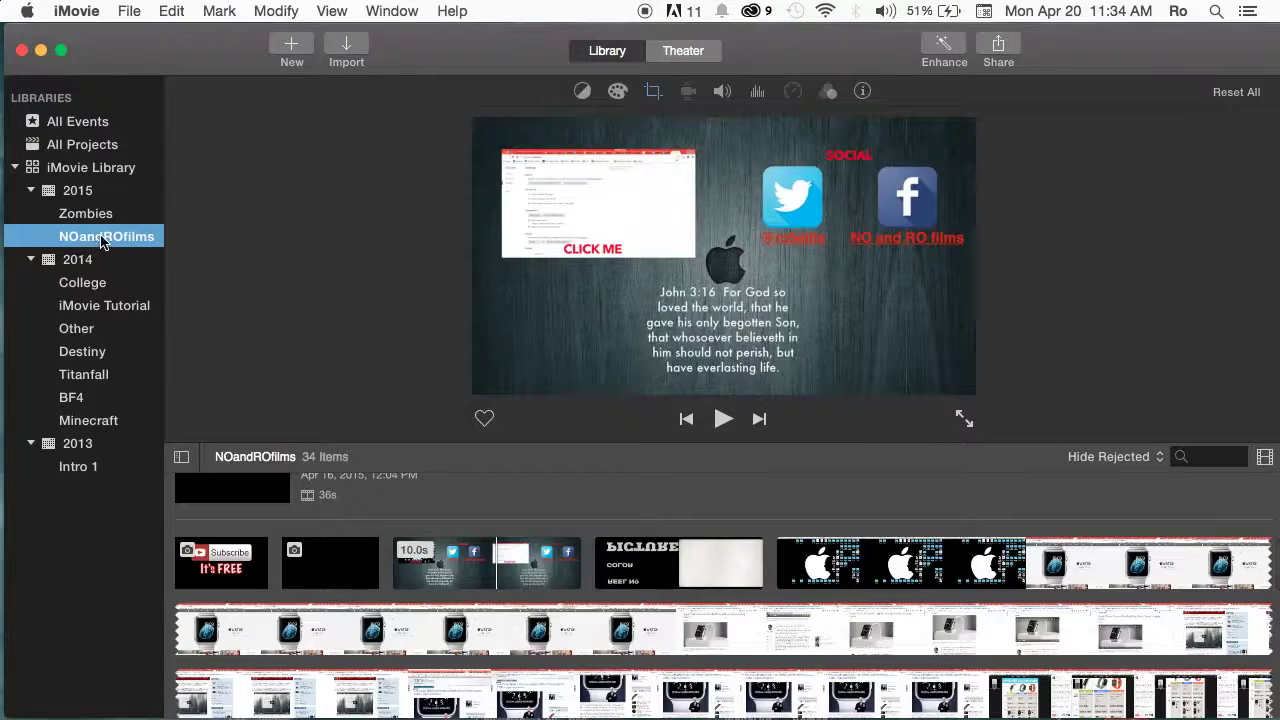
scroll(389, 494, "up", 5)
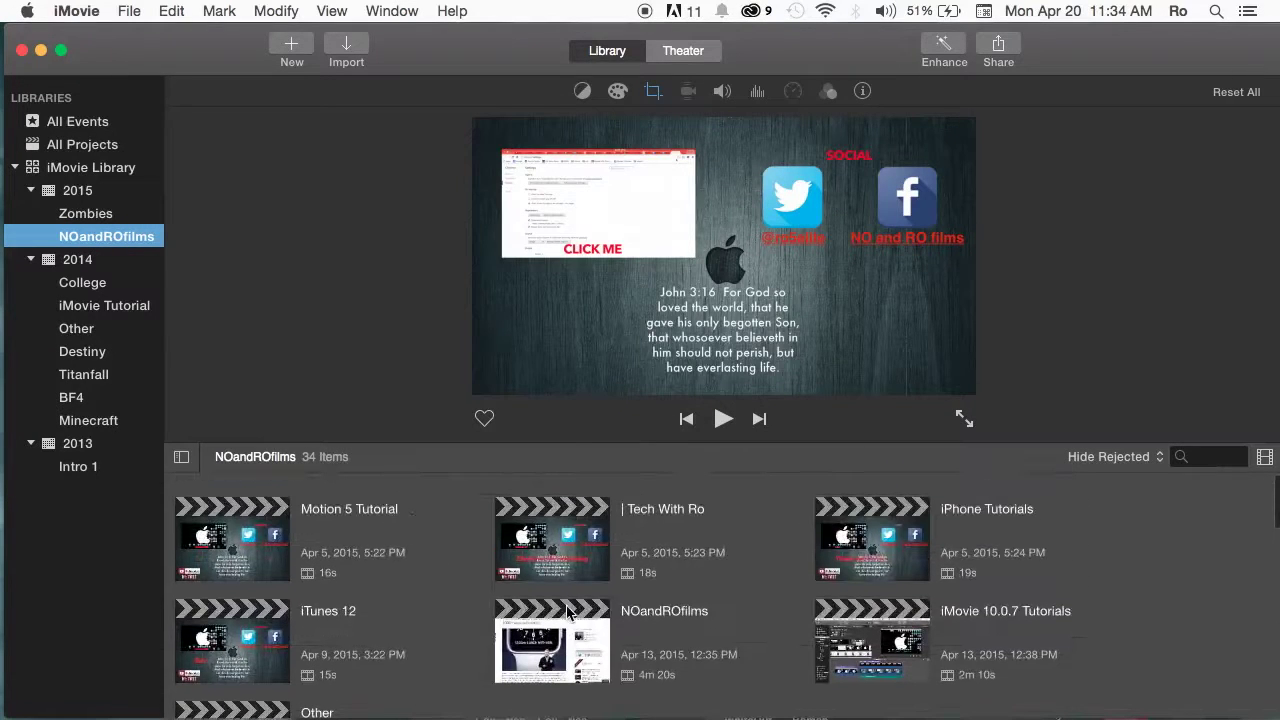
scroll(378, 626, "down", 2)
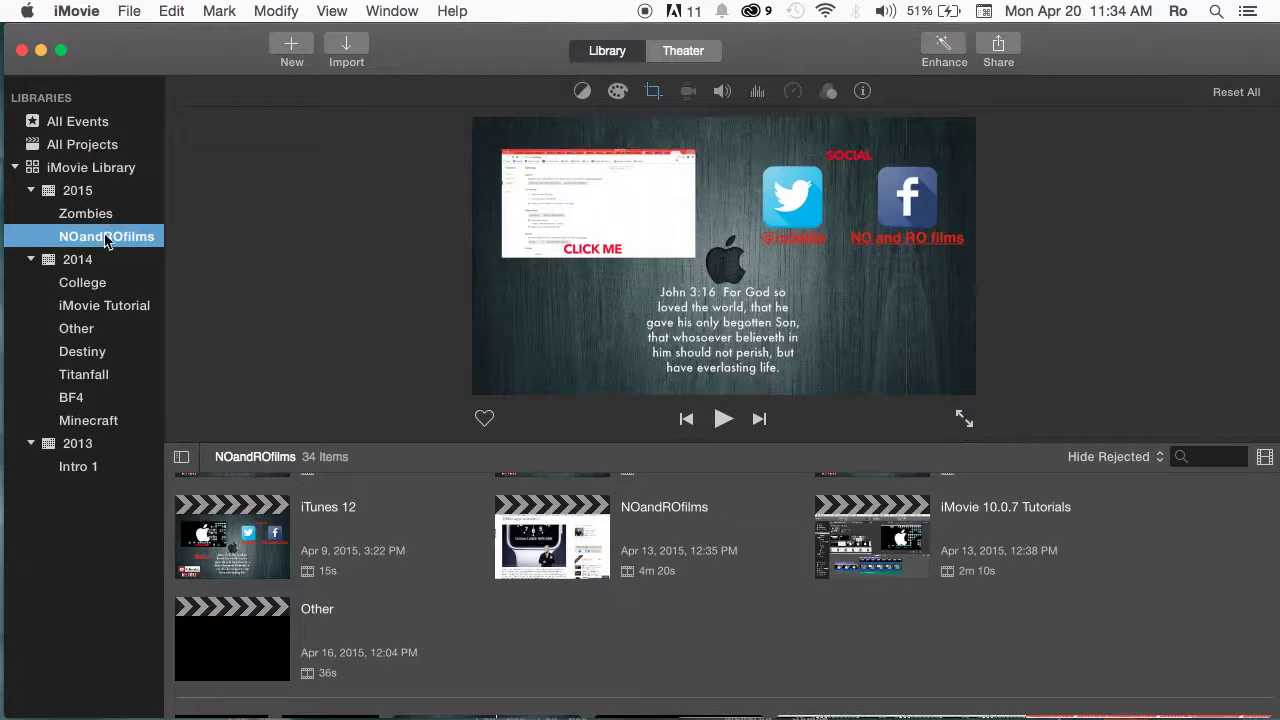
scroll(437, 562, "down", 3)
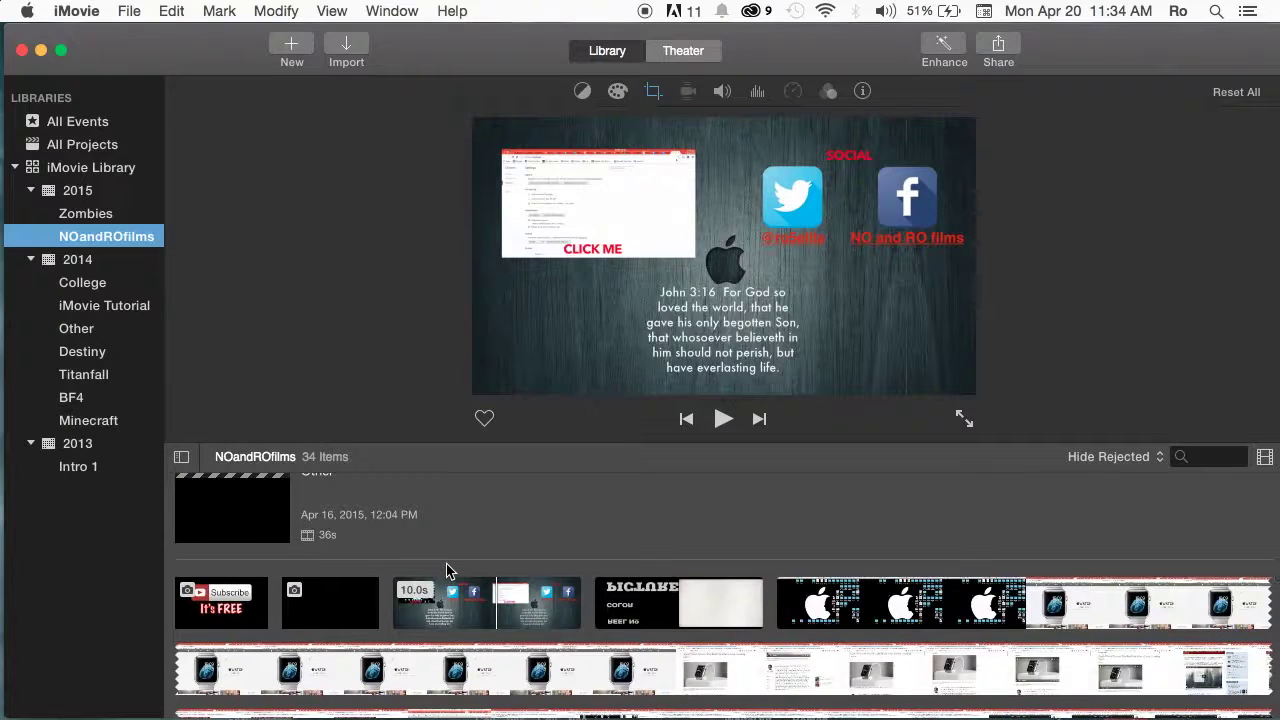
scroll(446, 571, "up", 5)
scroll(460, 648, "down", 2)
left_click(463, 646)
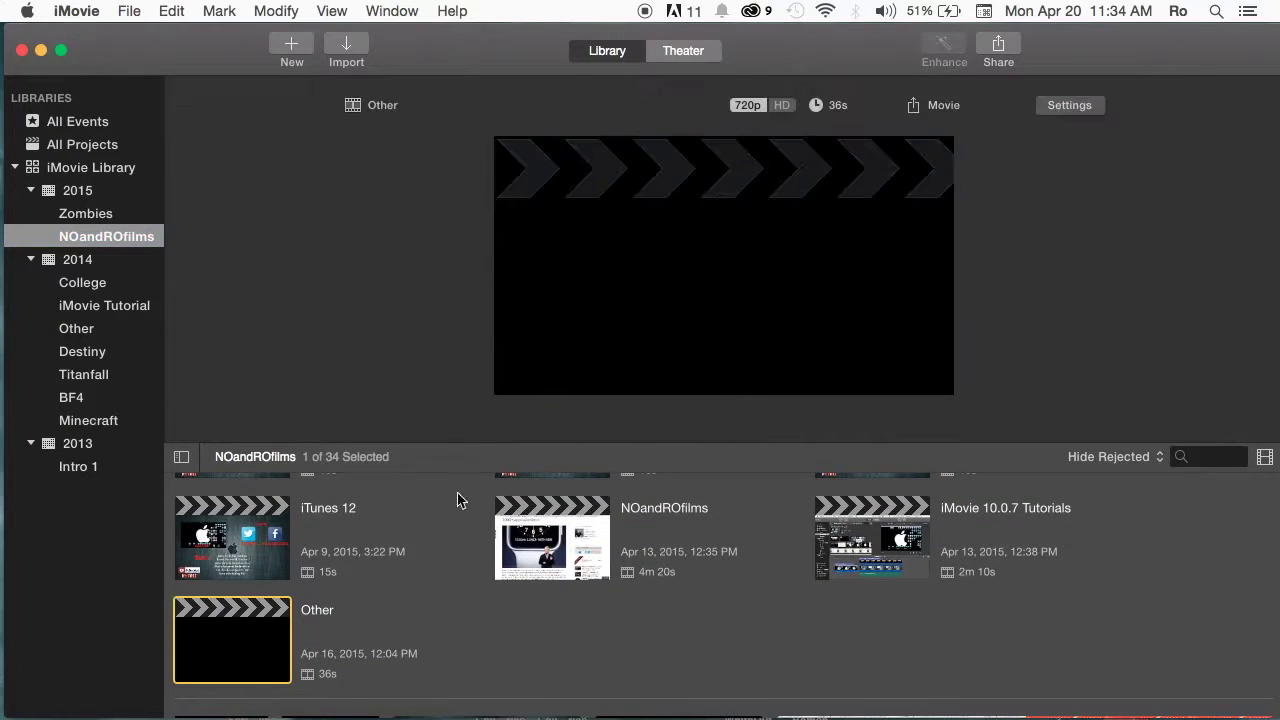
- Start a new movie from the NOandROfilms event, browse the available themes and choose No Theme
left_click(119, 236)
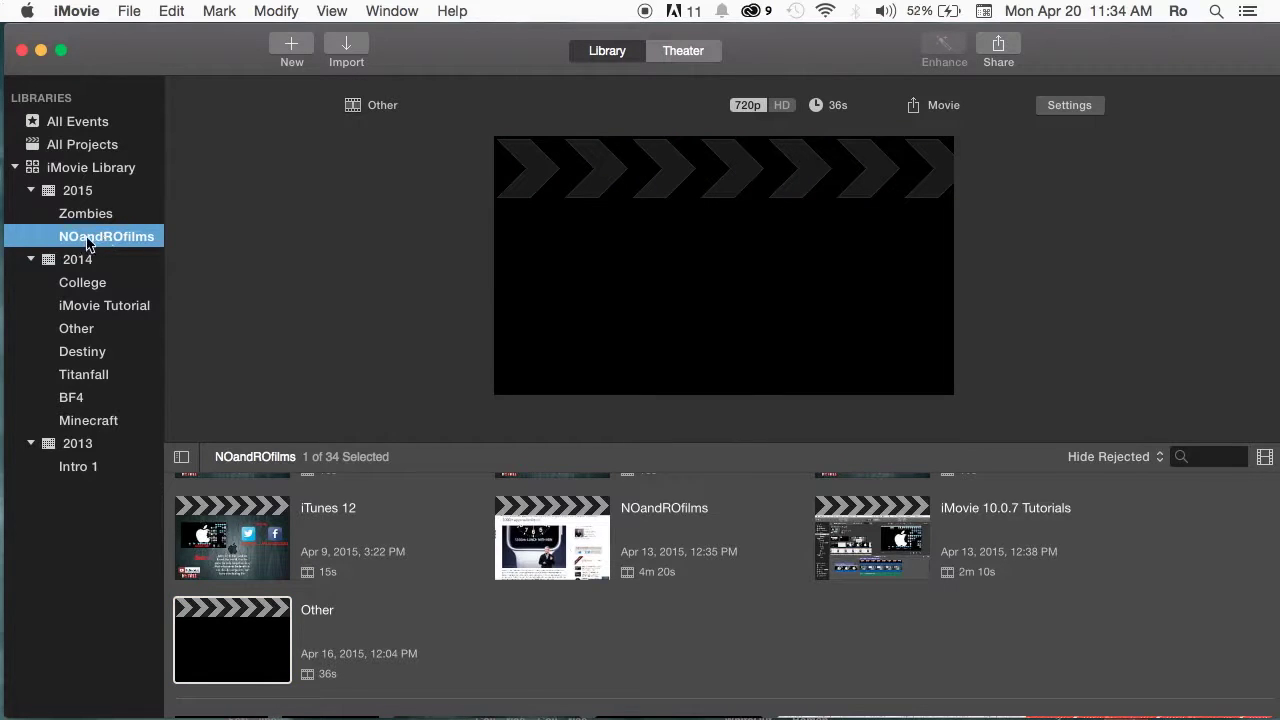
left_click(292, 45)
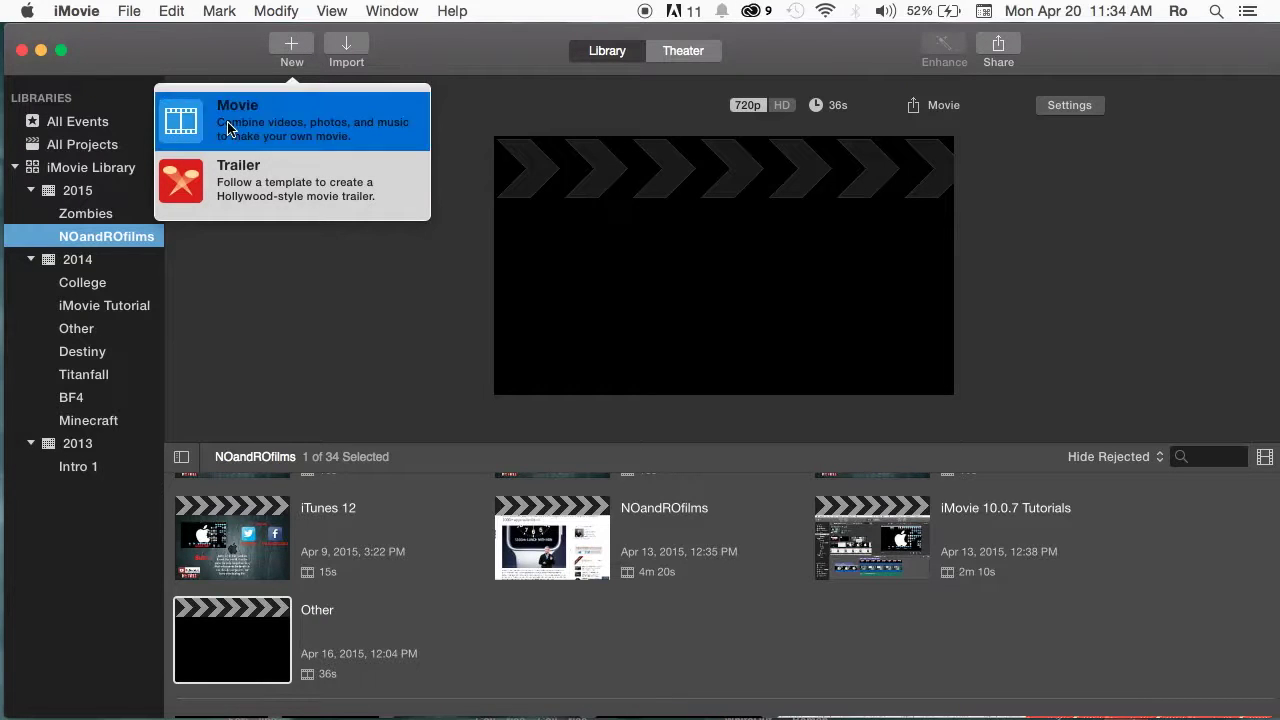
left_click(633, 208)
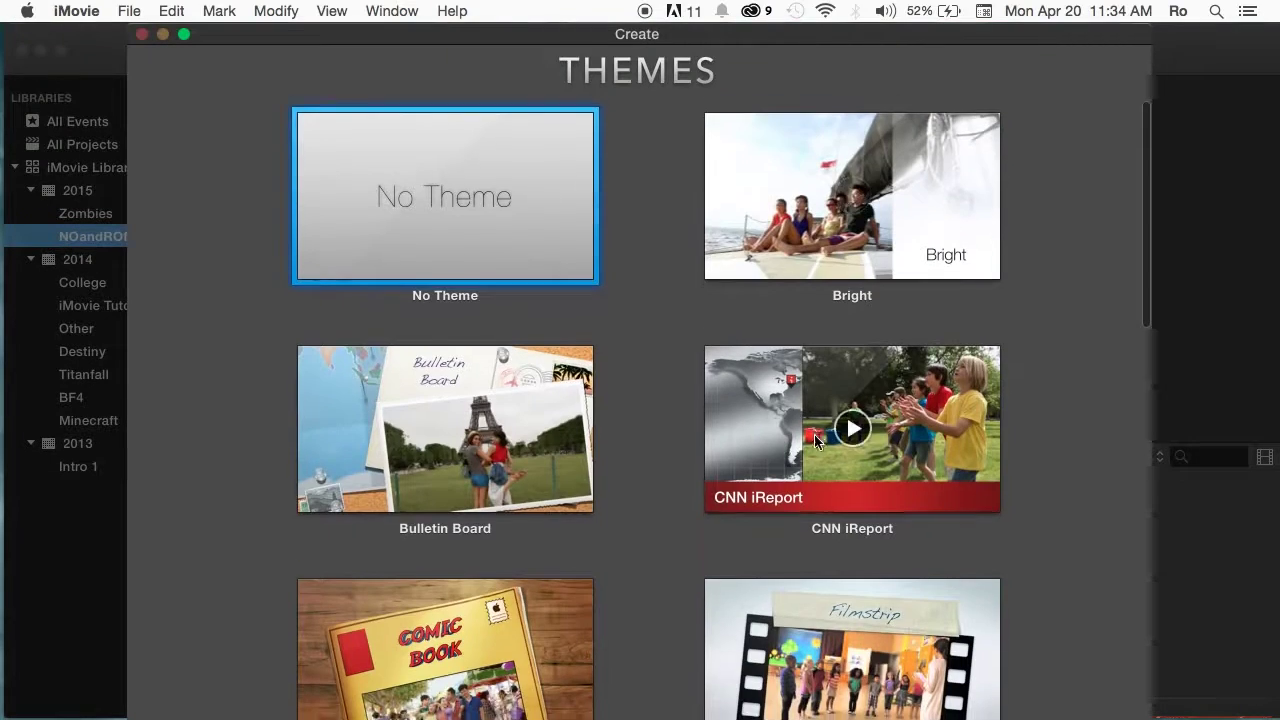
scroll(814, 437, "down", 10)
scroll(814, 434, "down", 4)
scroll(593, 277, "up", 15)
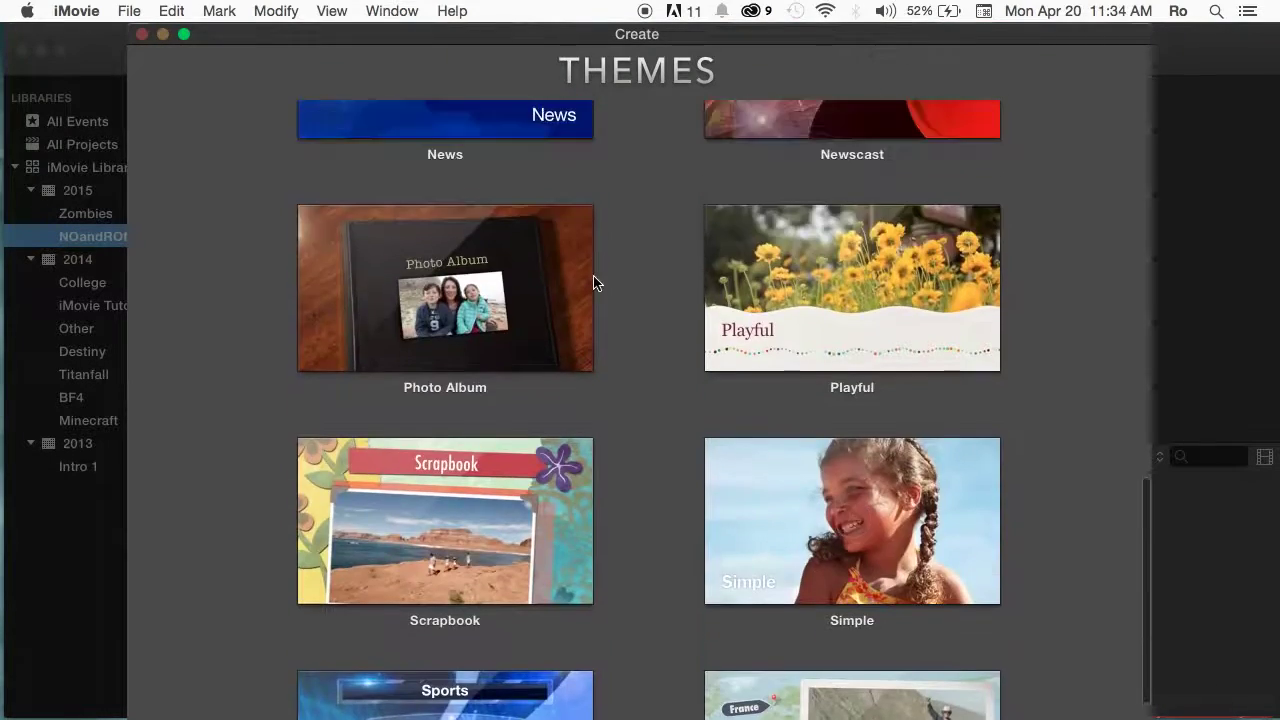
double_click(446, 222)
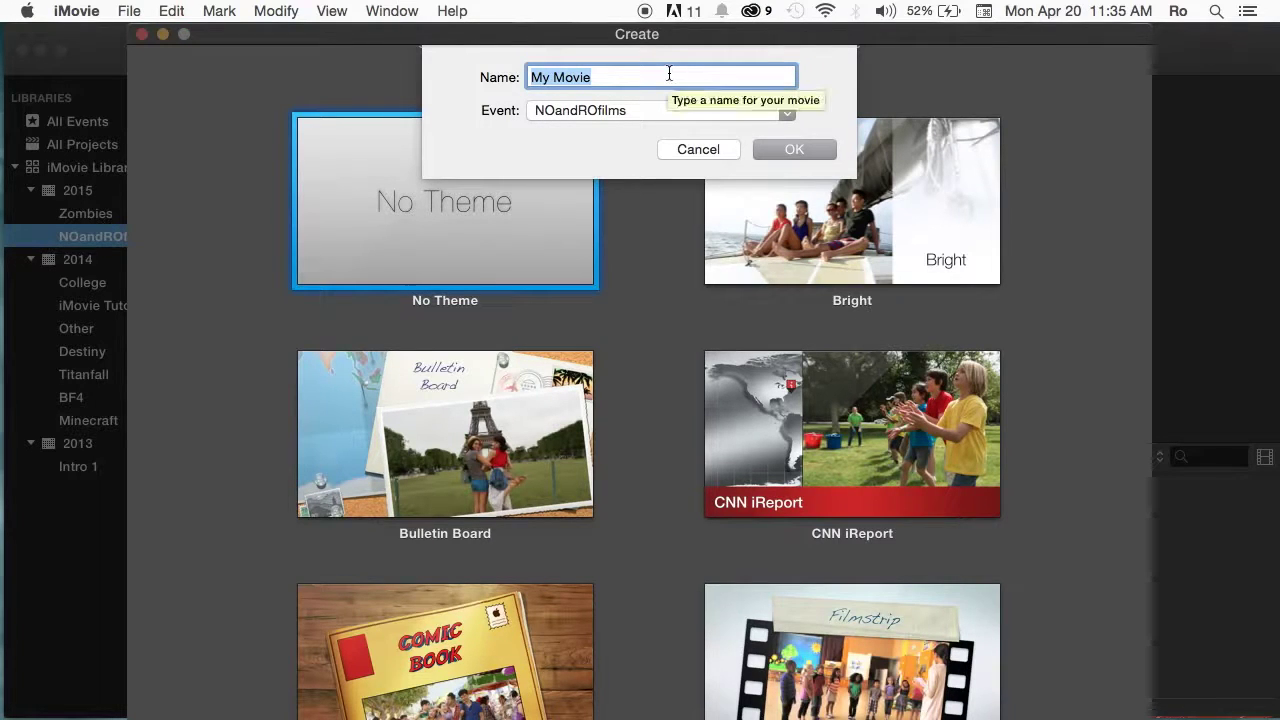
- Name the movie Test, keep NOandROfilms as its event, and create it
left_click(581, 110)
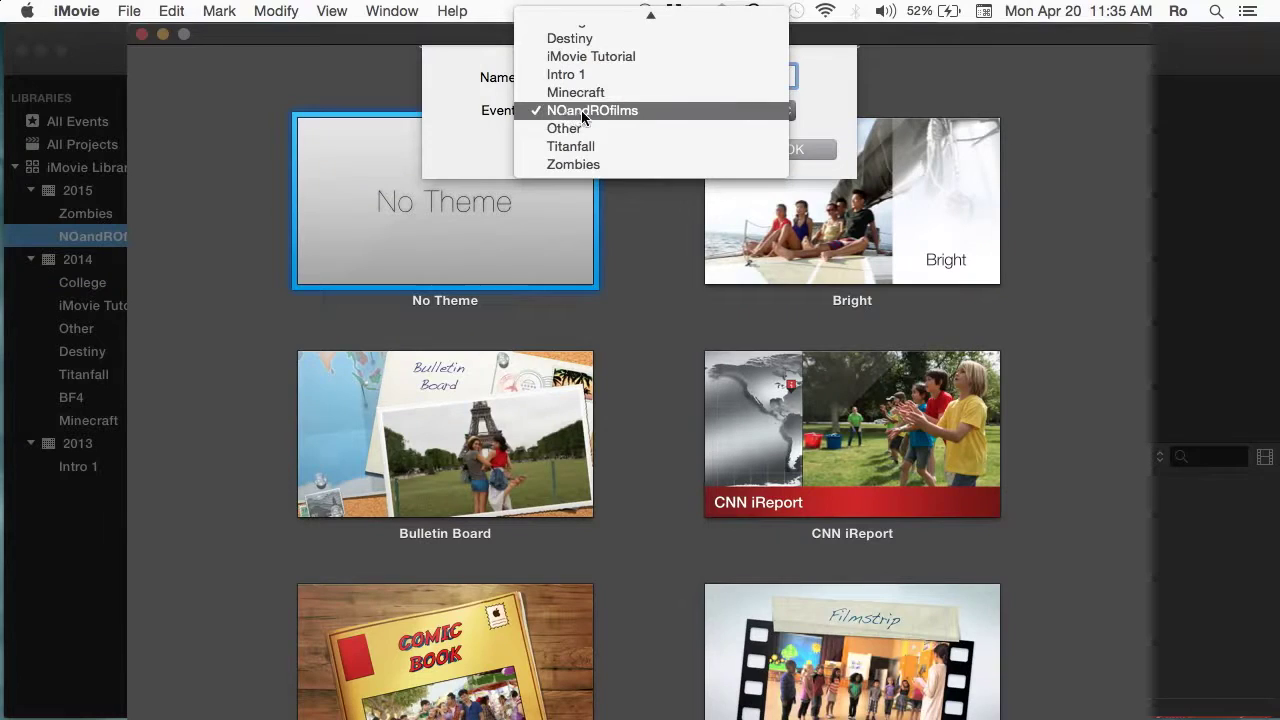
left_click(596, 110)
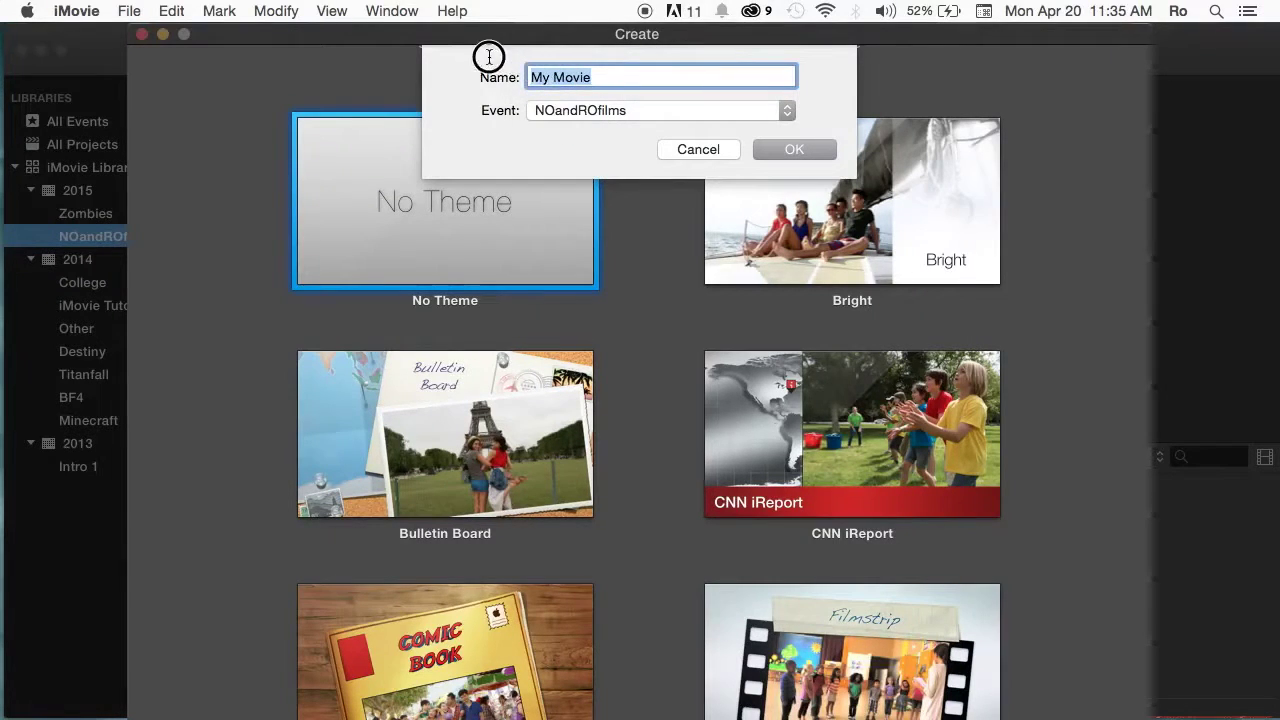
type("Test")
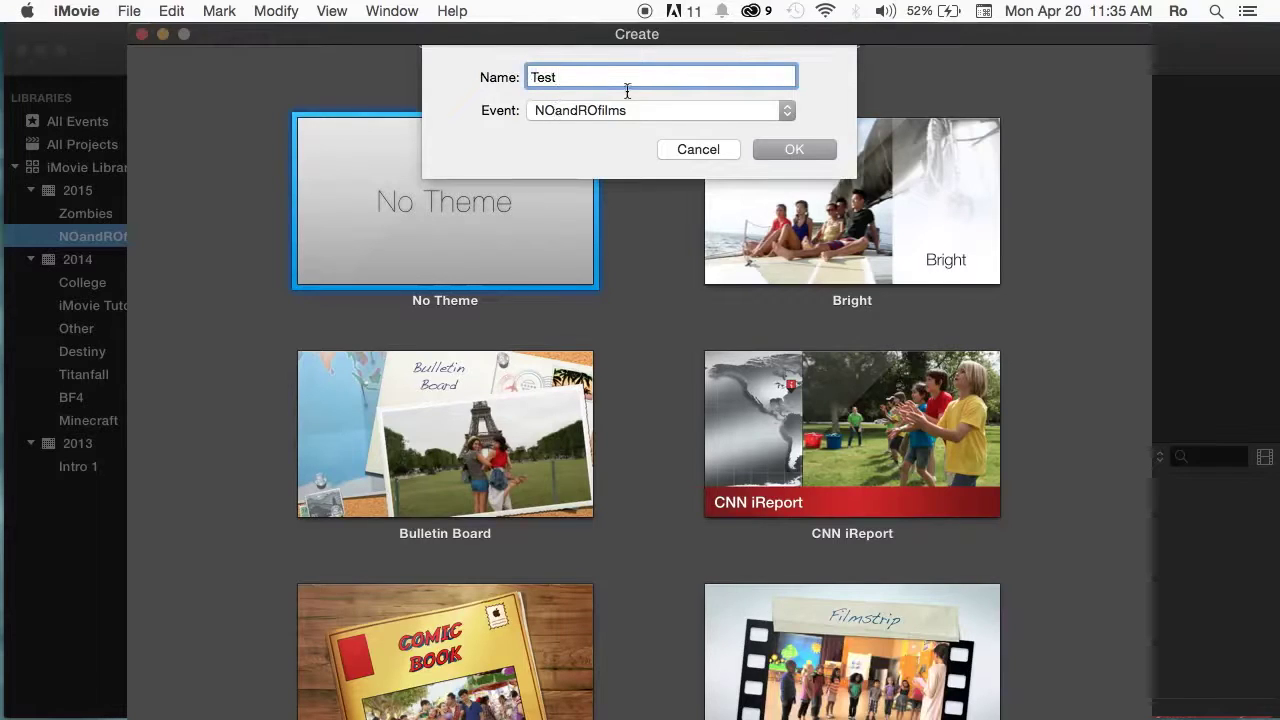
left_click(790, 150)
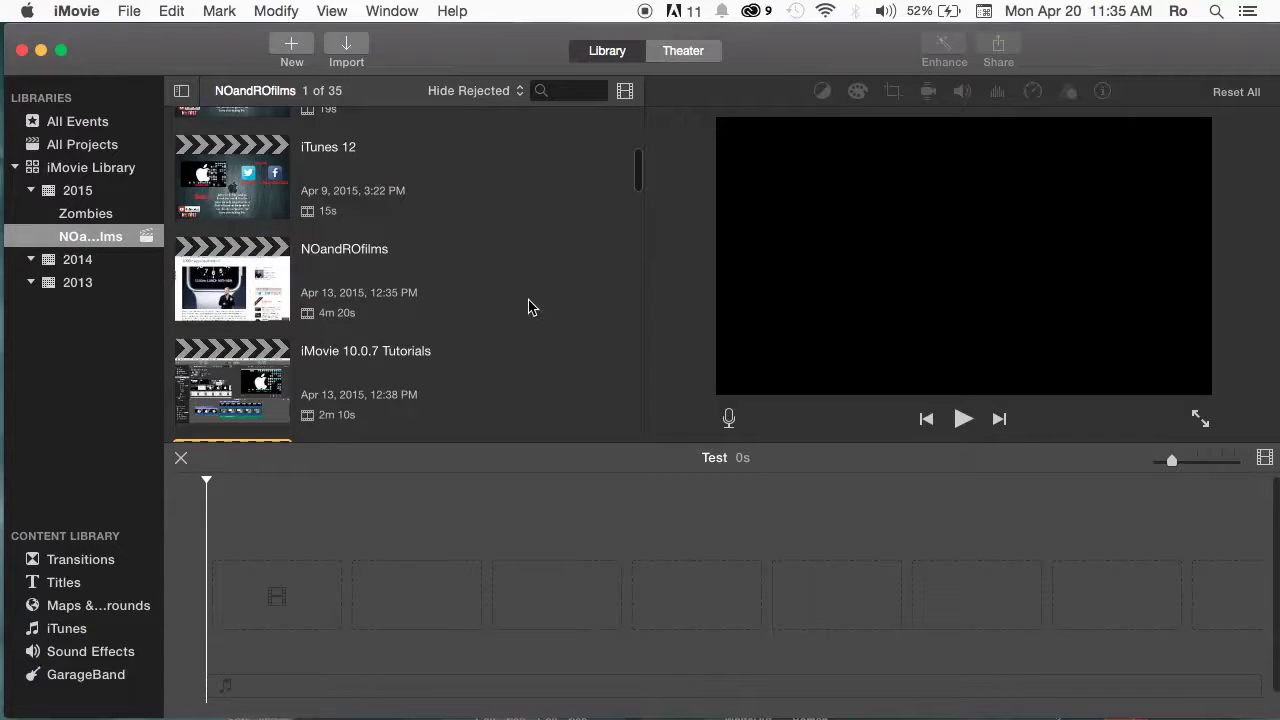
- Examine the projects and clips in the NOandROfilms event and preview the new Test project
scroll(530, 307, "down", 10)
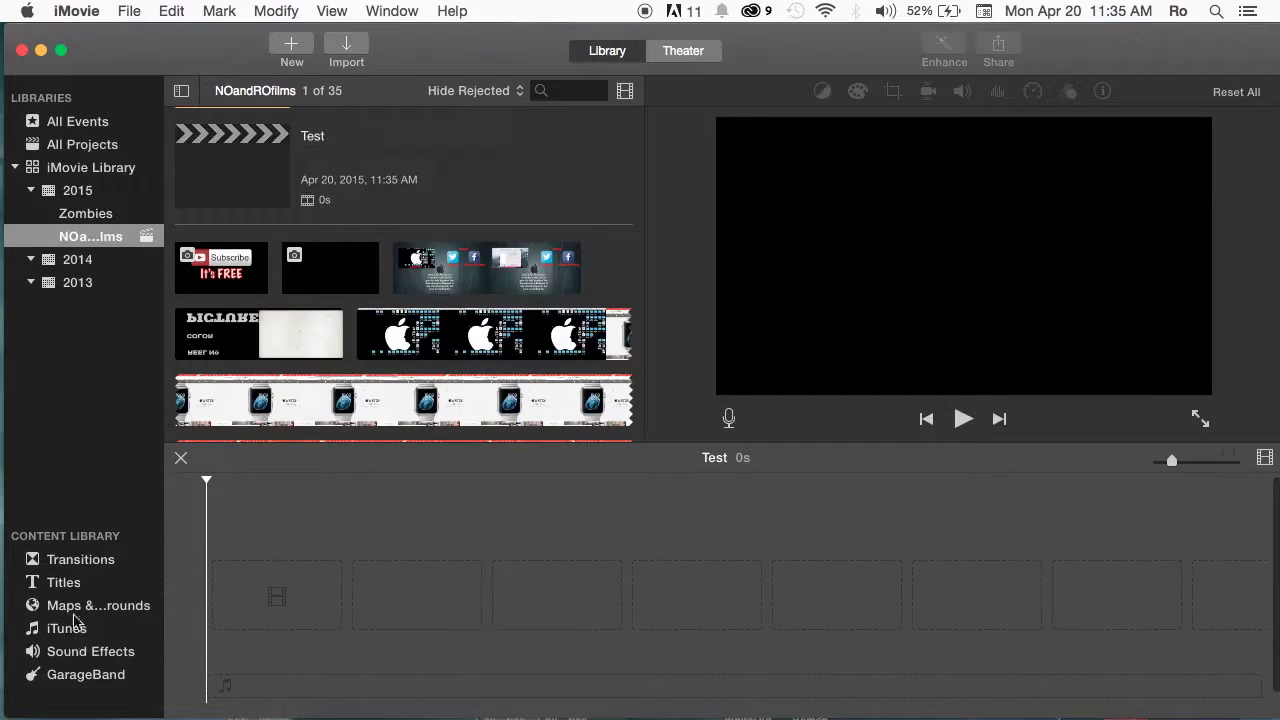
scroll(455, 262, "down", 2)
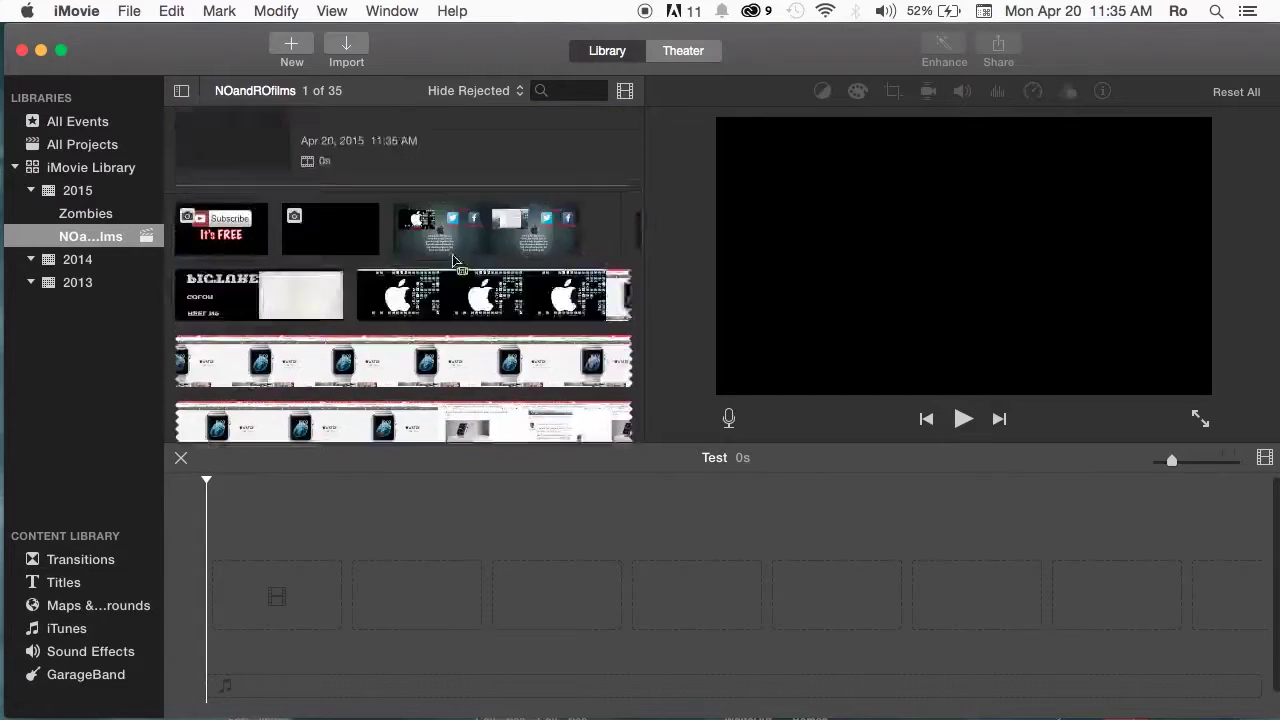
scroll(455, 262, "up", 15)
scroll(286, 249, "down", 10)
left_click(238, 316)
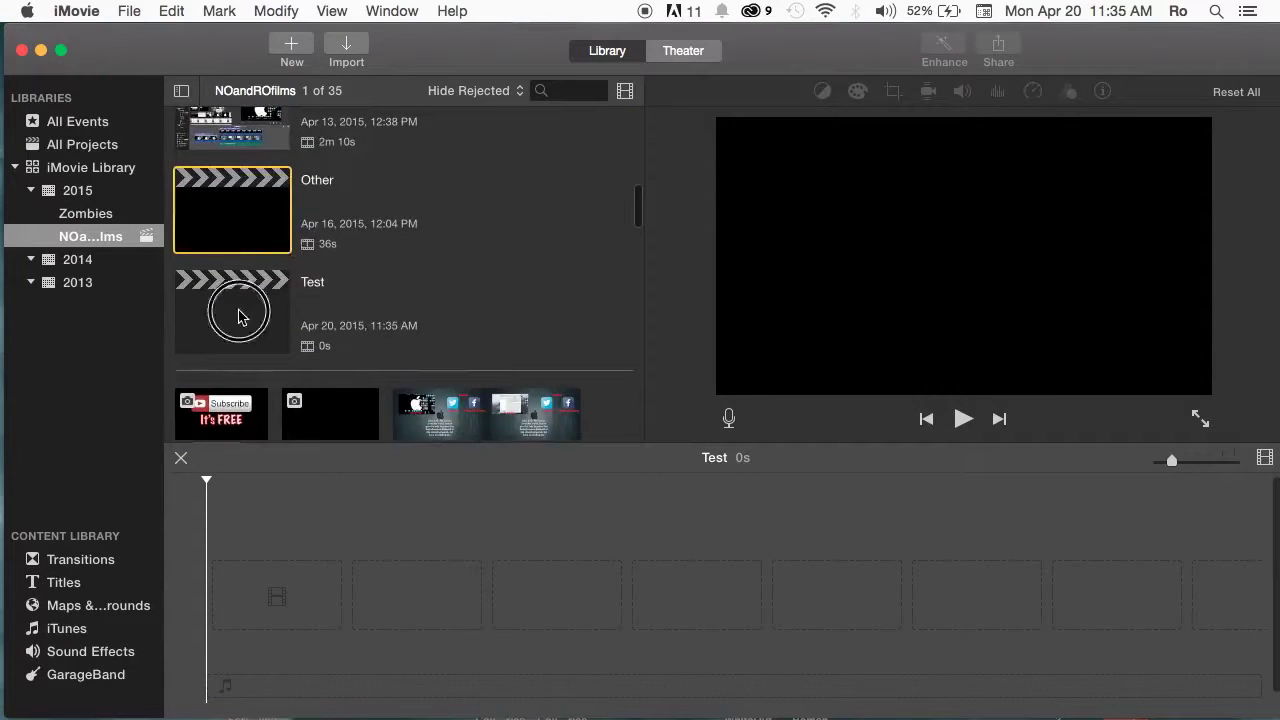
scroll(304, 285, "up", 2)
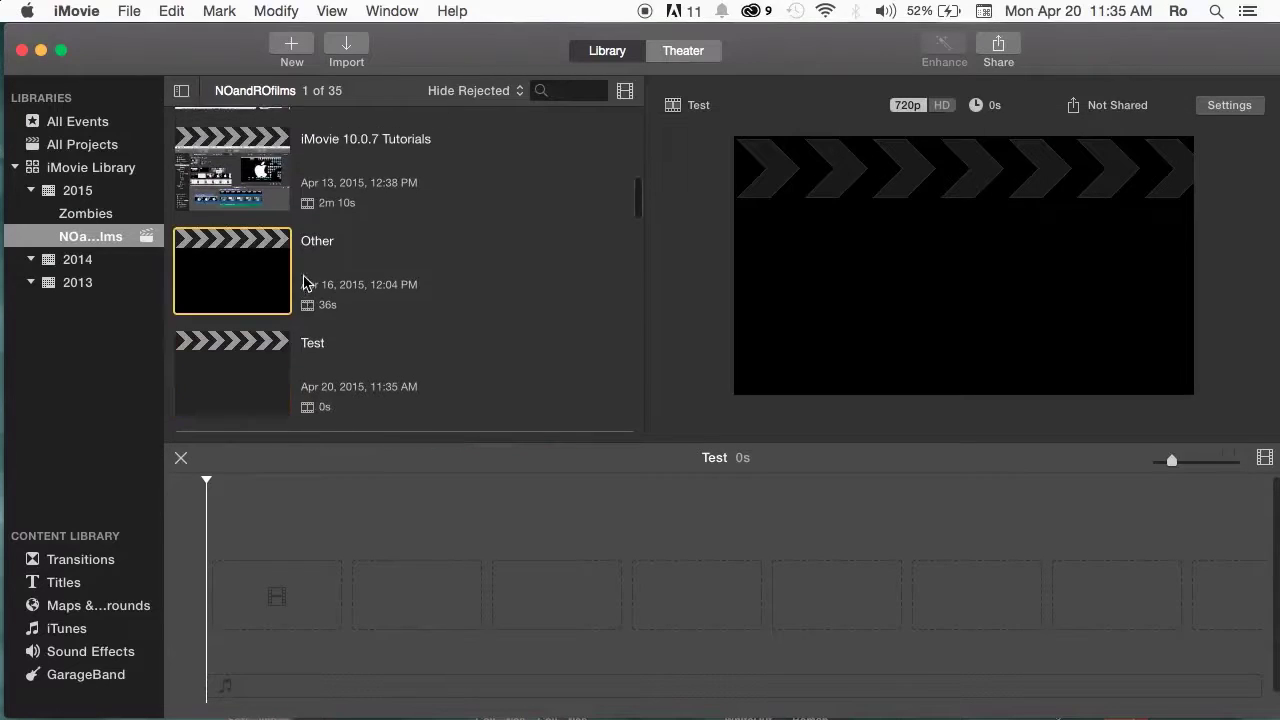
scroll(304, 285, "down", 1)
- Select the Test project in the NOandROfilms event and move it to the trash
left_click(503, 594)
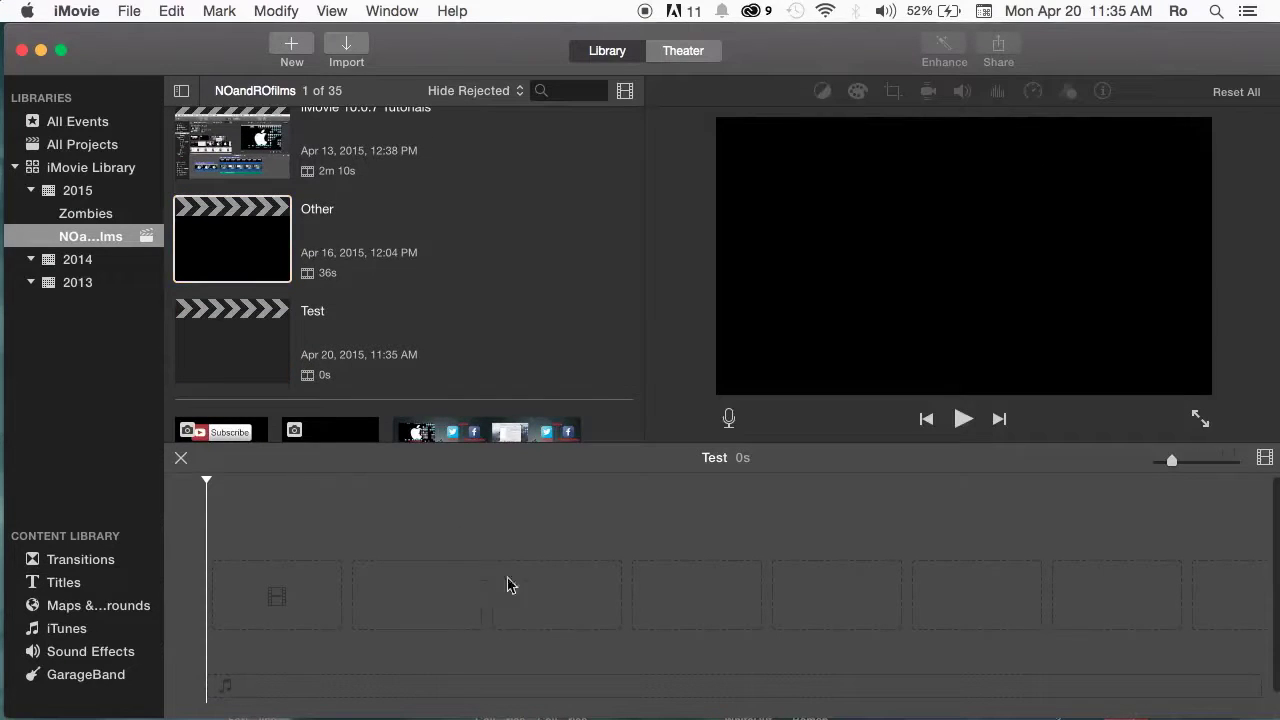
left_click(253, 343)
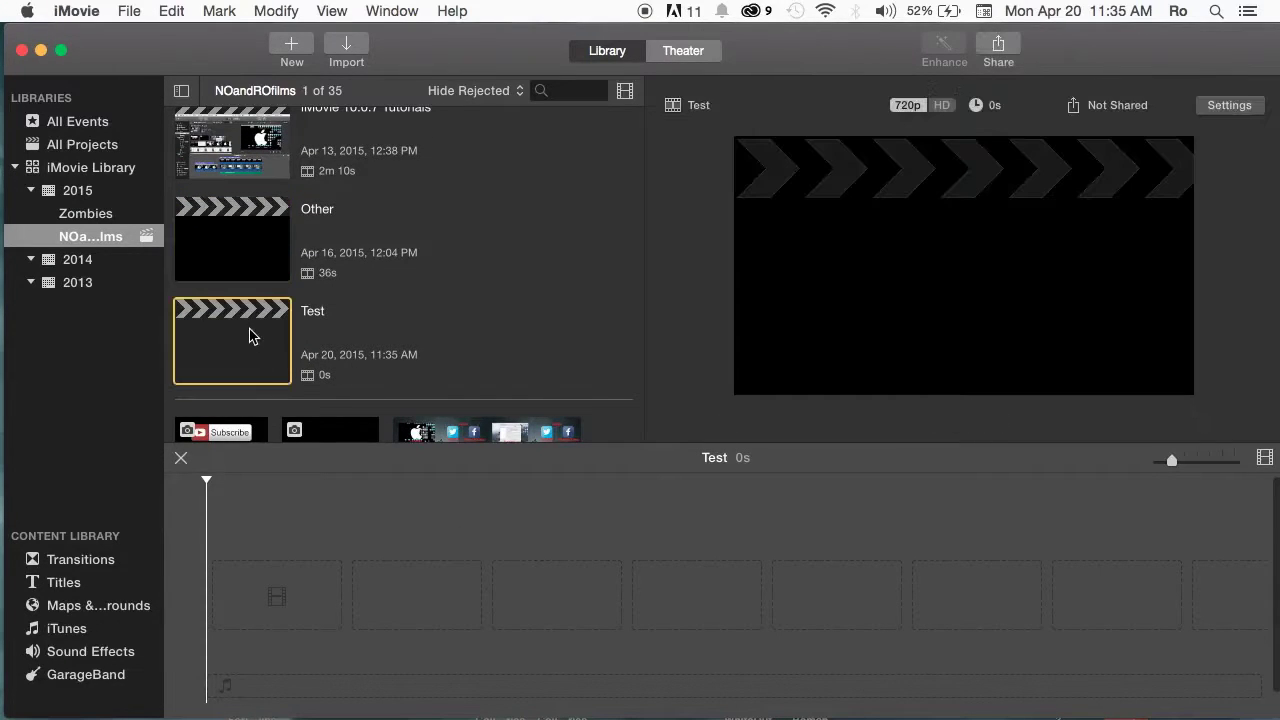
left_click(434, 562)
right_click(231, 318)
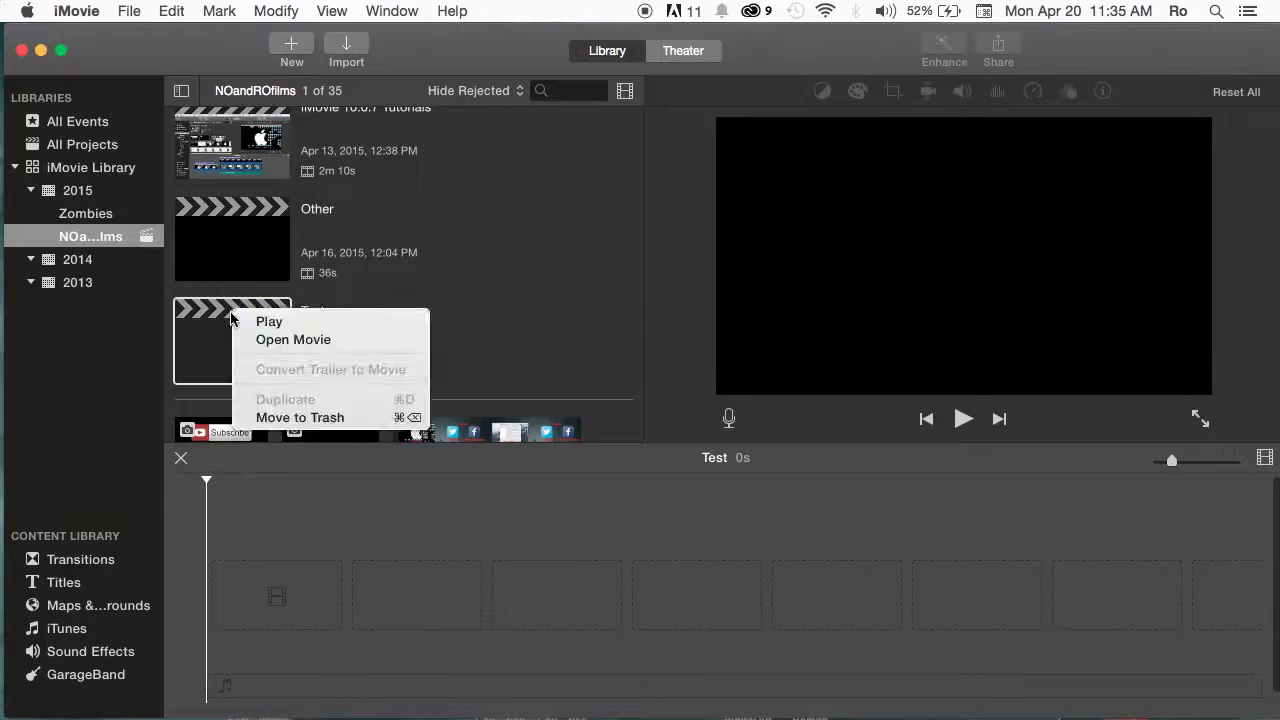
left_click(280, 417)
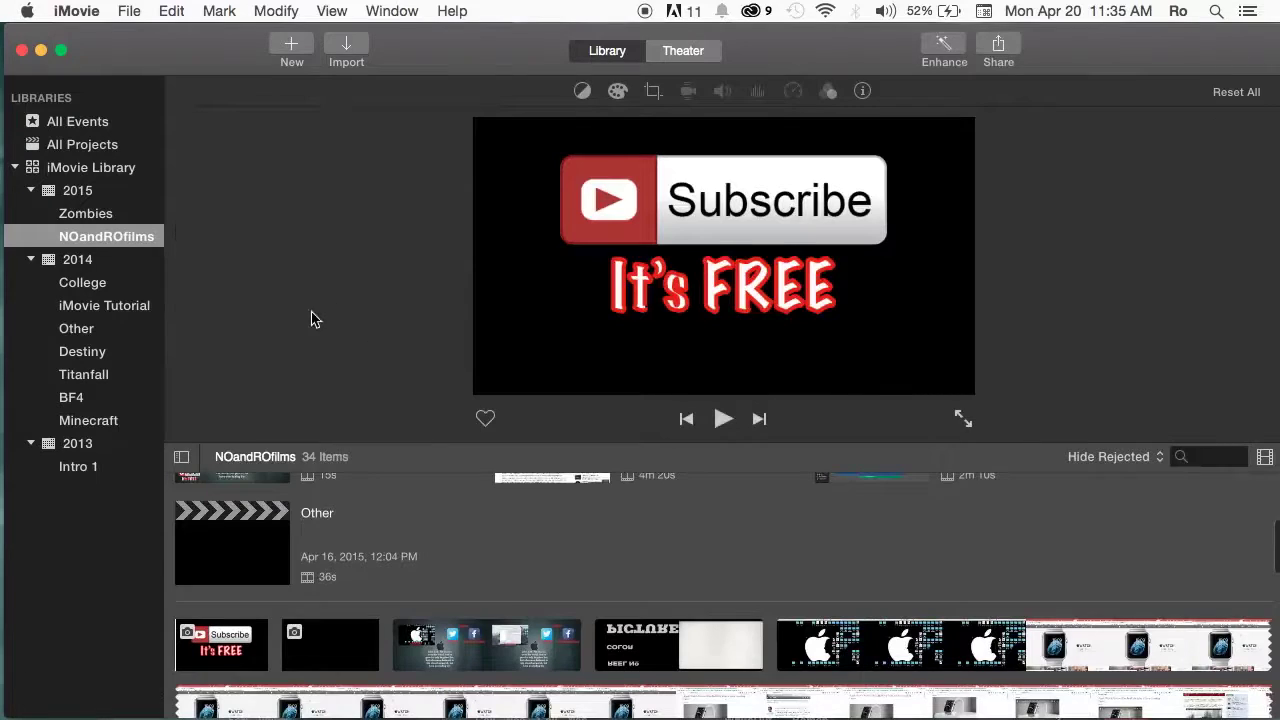
- Open the Other project to view its timeline, check the 2015 events, and close the timeline
double_click(234, 537)
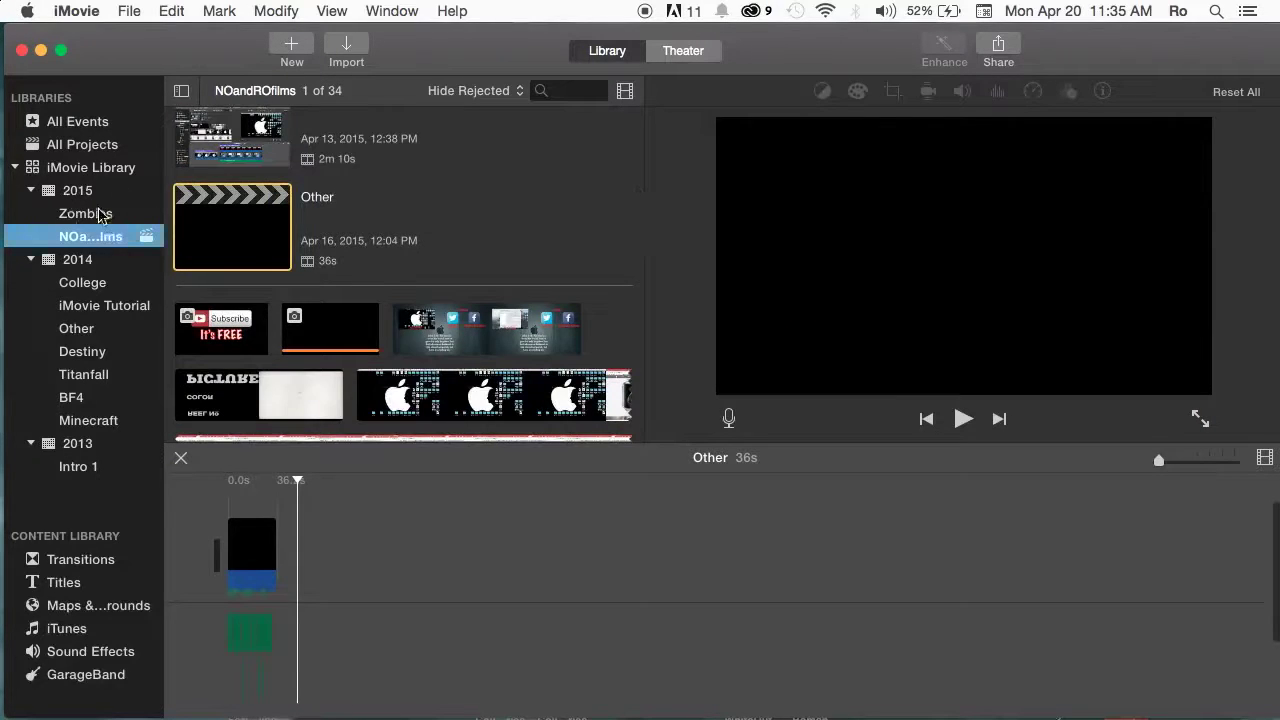
left_click(100, 215)
left_click(88, 240)
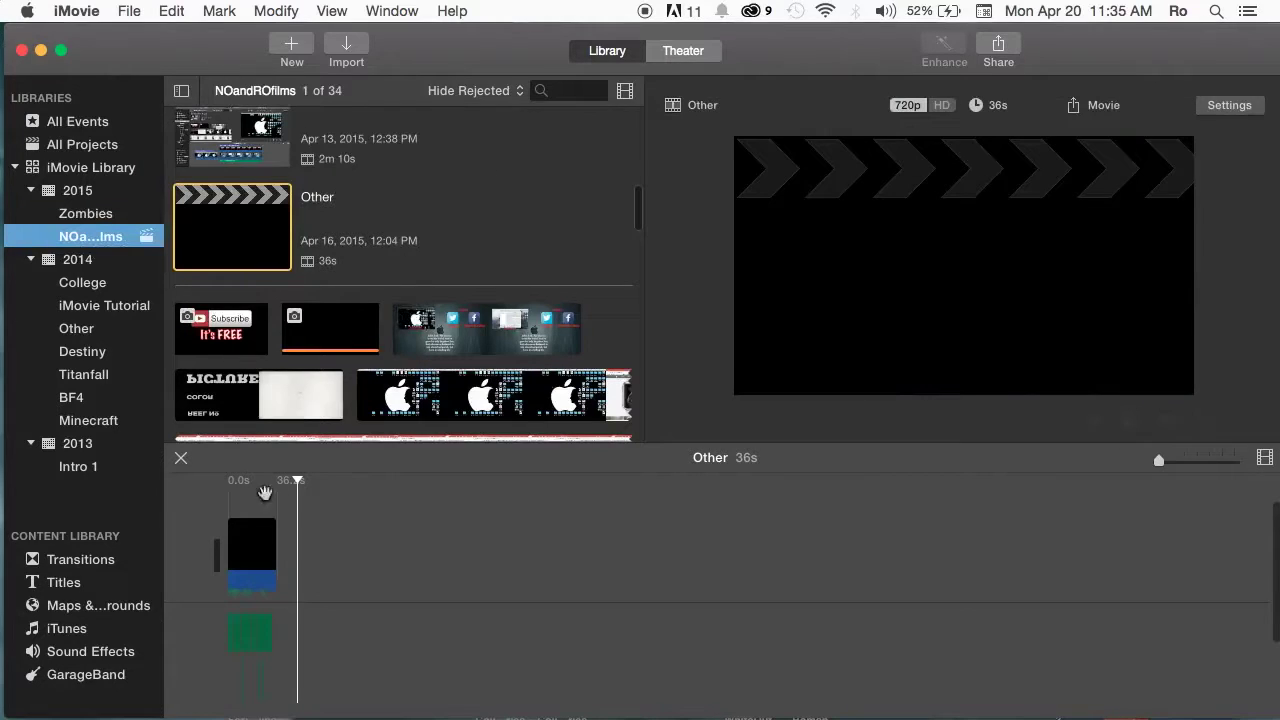
left_click(179, 461)
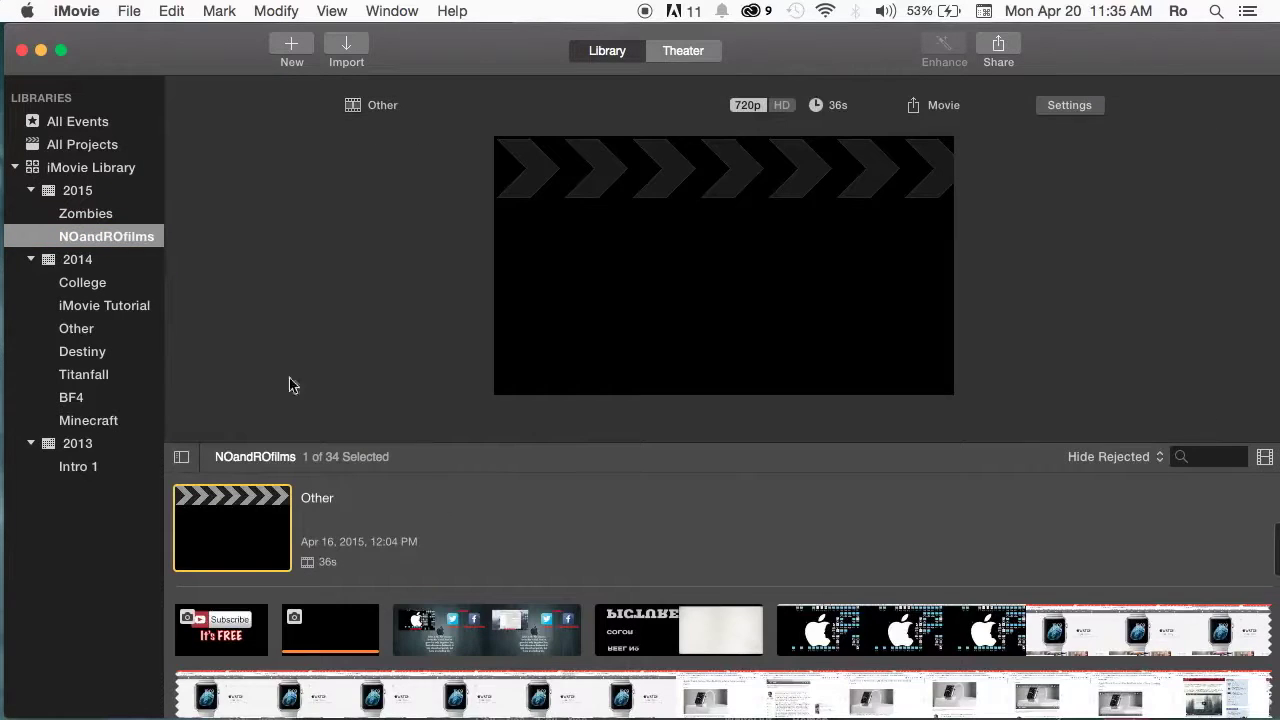
- Open the Other project from the NOandROfilms event and, with the computer's sound muted, place the playhead near the middle of its clip
scroll(471, 597, "up", 3)
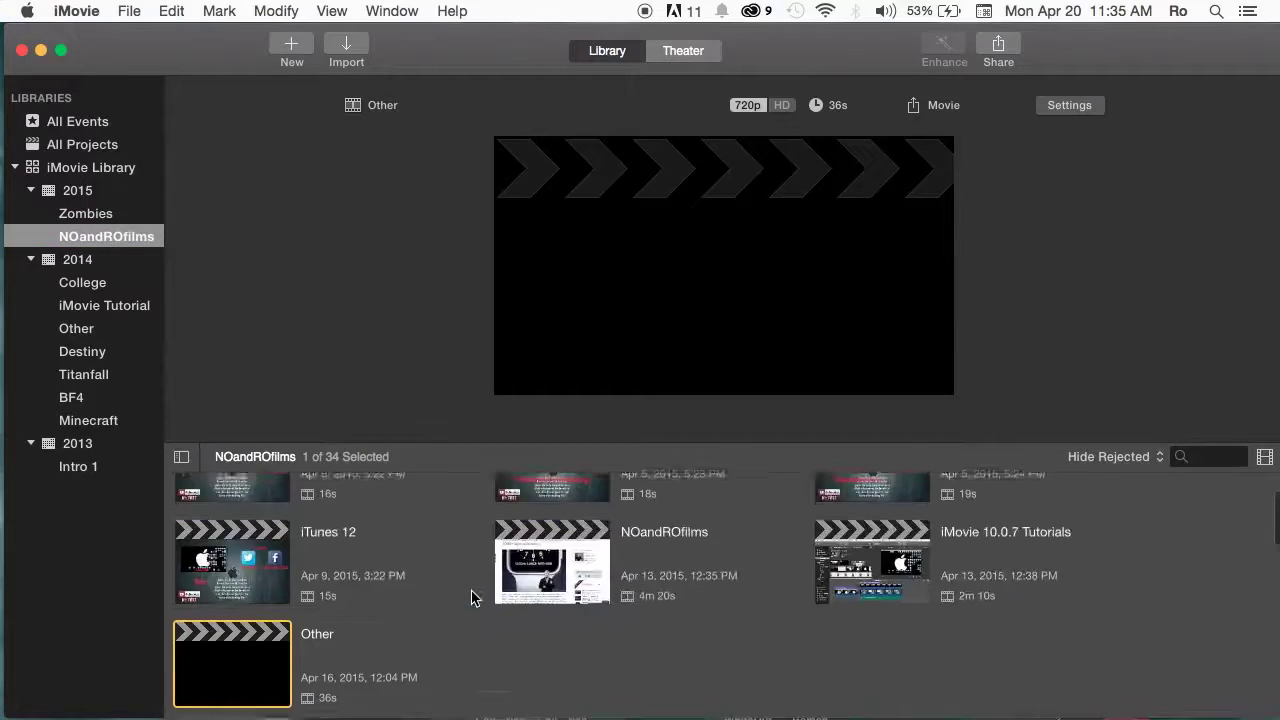
scroll(471, 597, "down", 2)
double_click(234, 566)
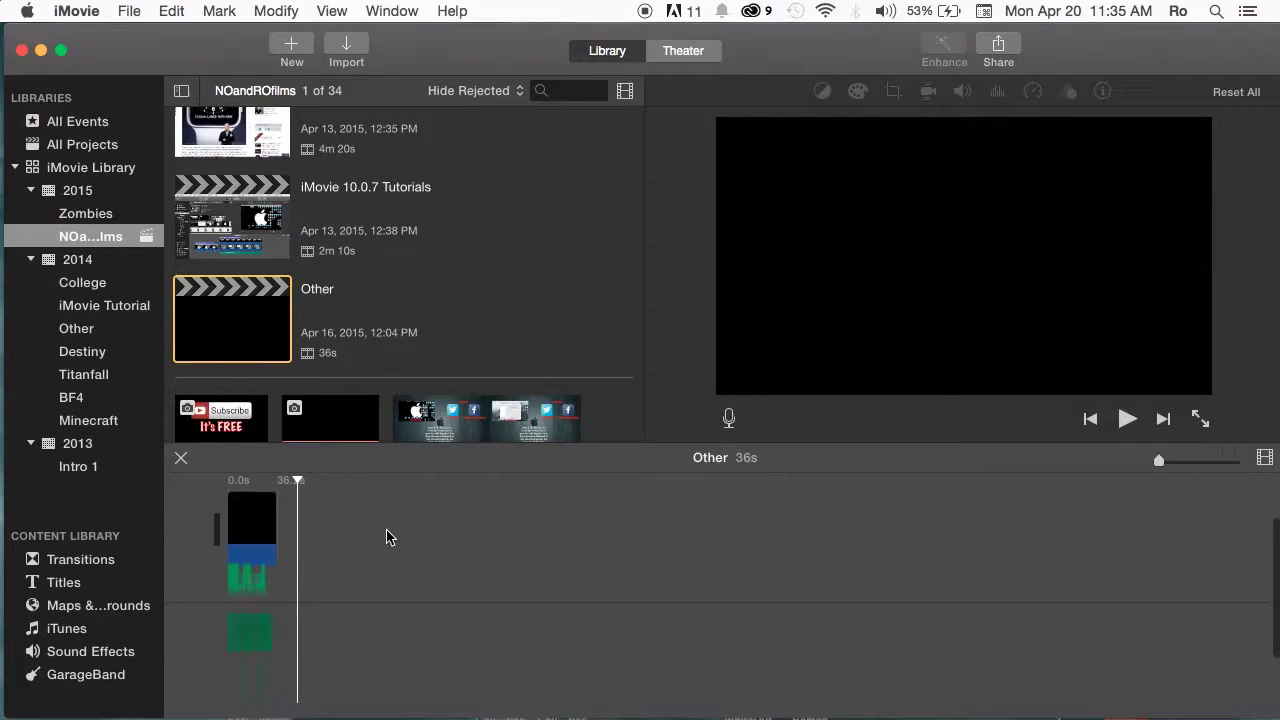
left_click_drag(1163, 461, 1185, 460)
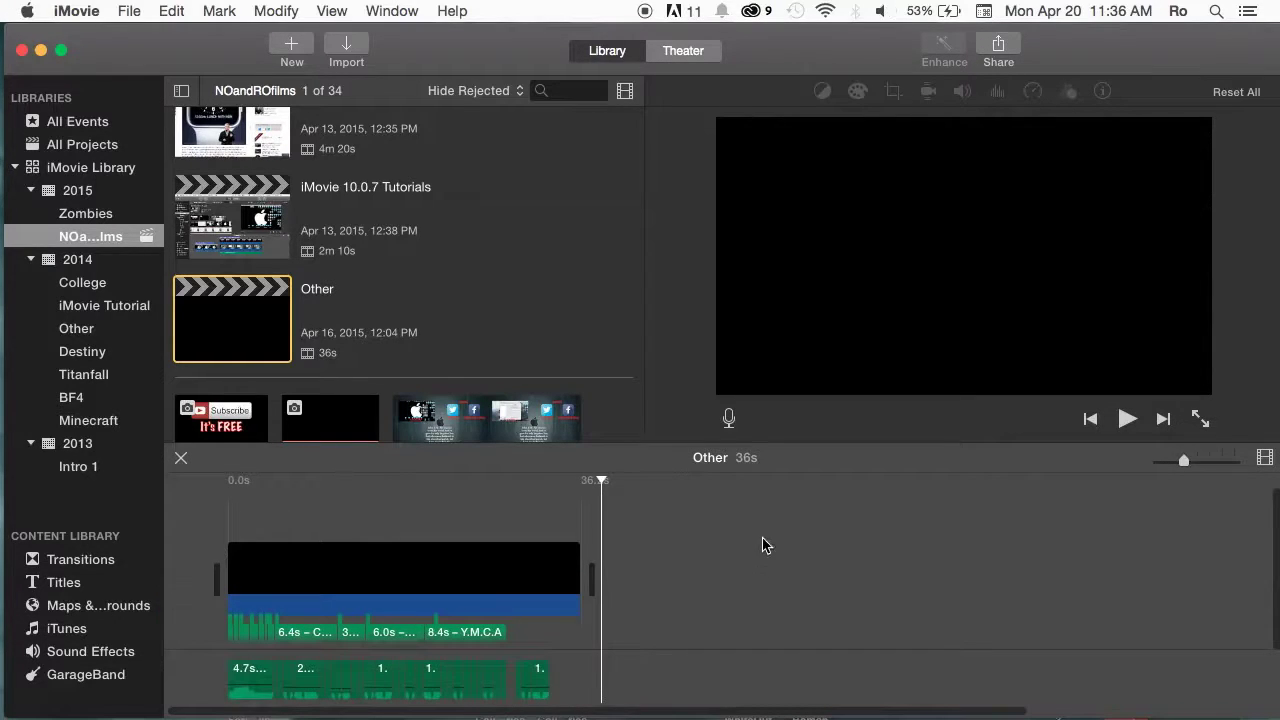
key("XF86AudioMute")
left_click(421, 485)
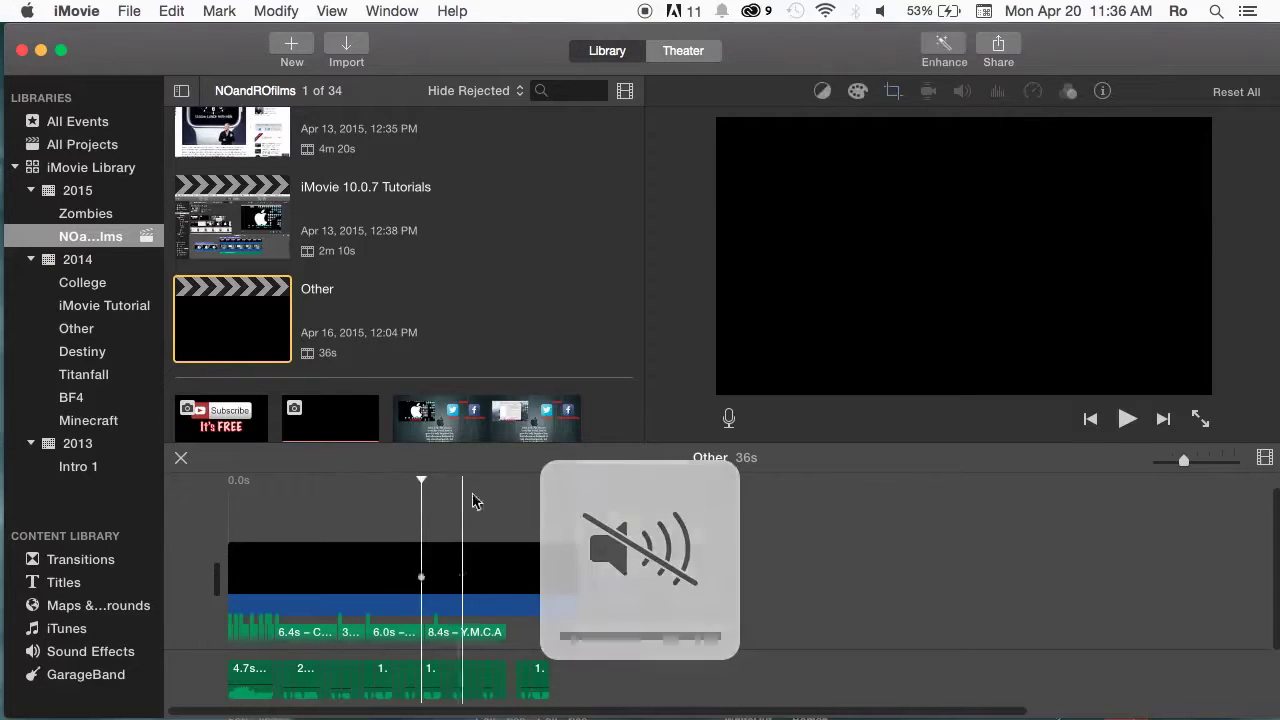
- Browse the Transitions, Titles, Maps & Backgrounds, iTunes and Sound Effects categories of the Content Library, ending on Transitions
left_click(80, 562)
left_click(75, 588)
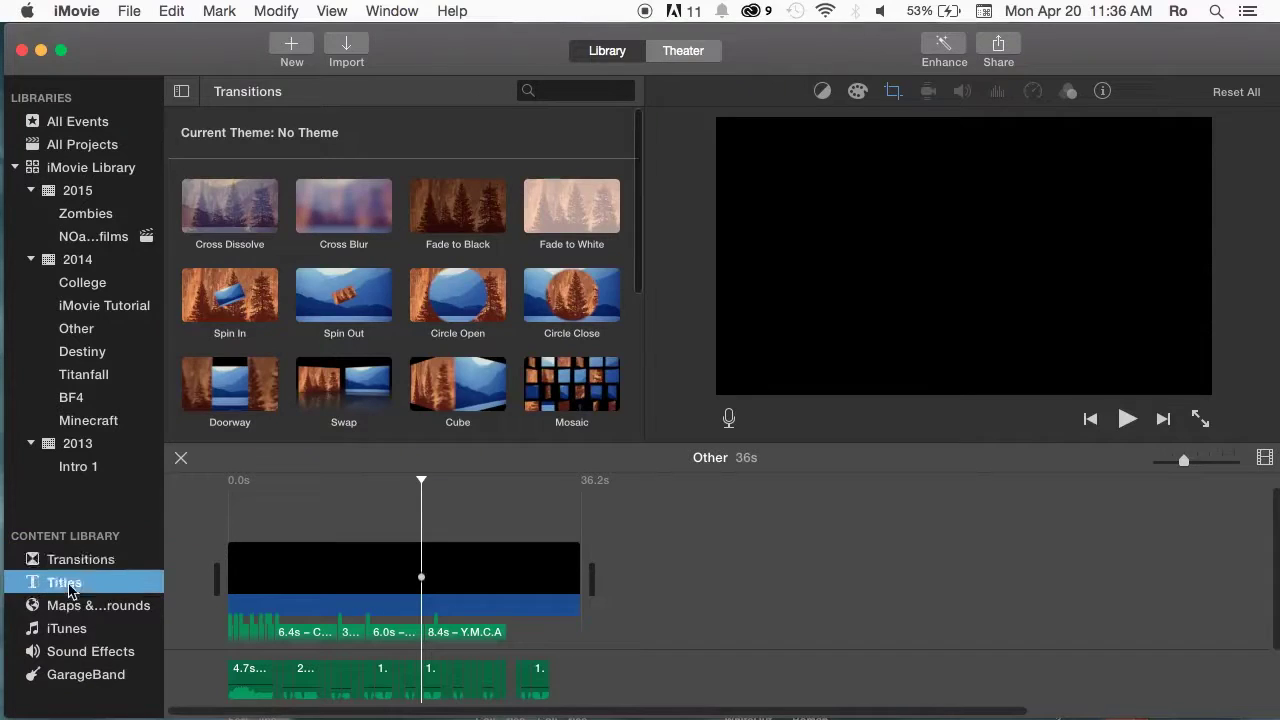
left_click(73, 608)
left_click(70, 630)
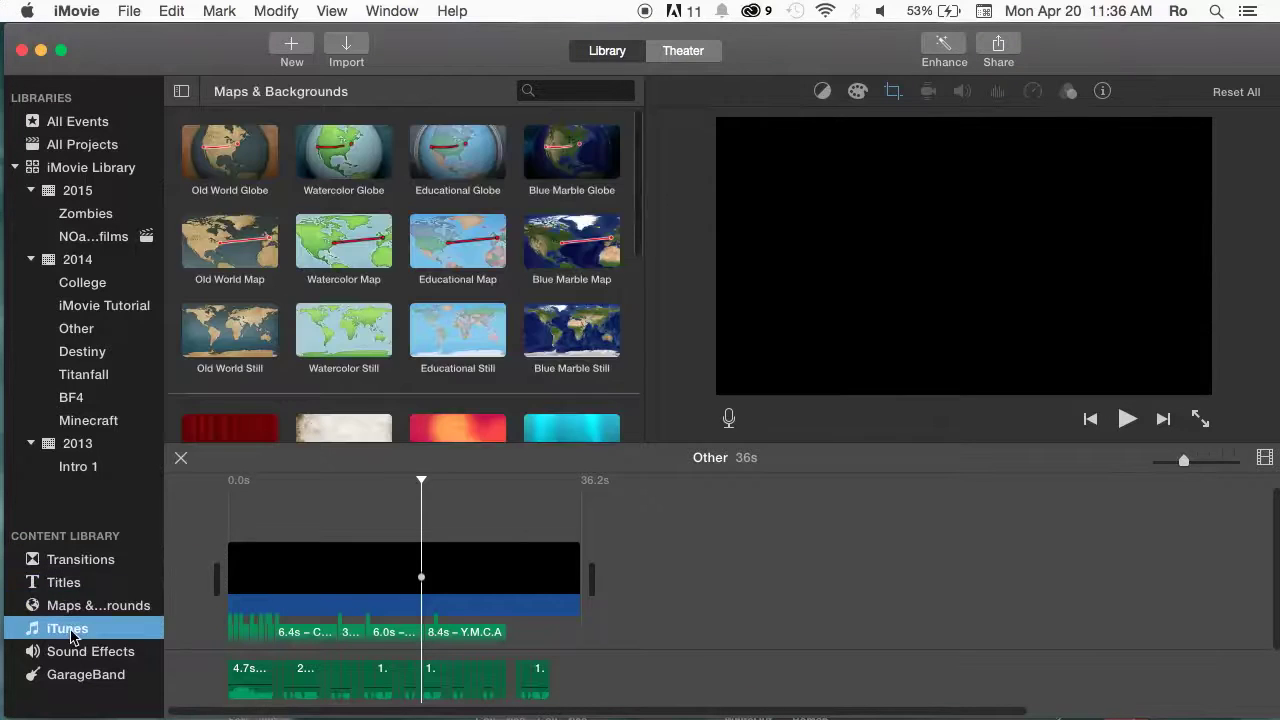
left_click(84, 656)
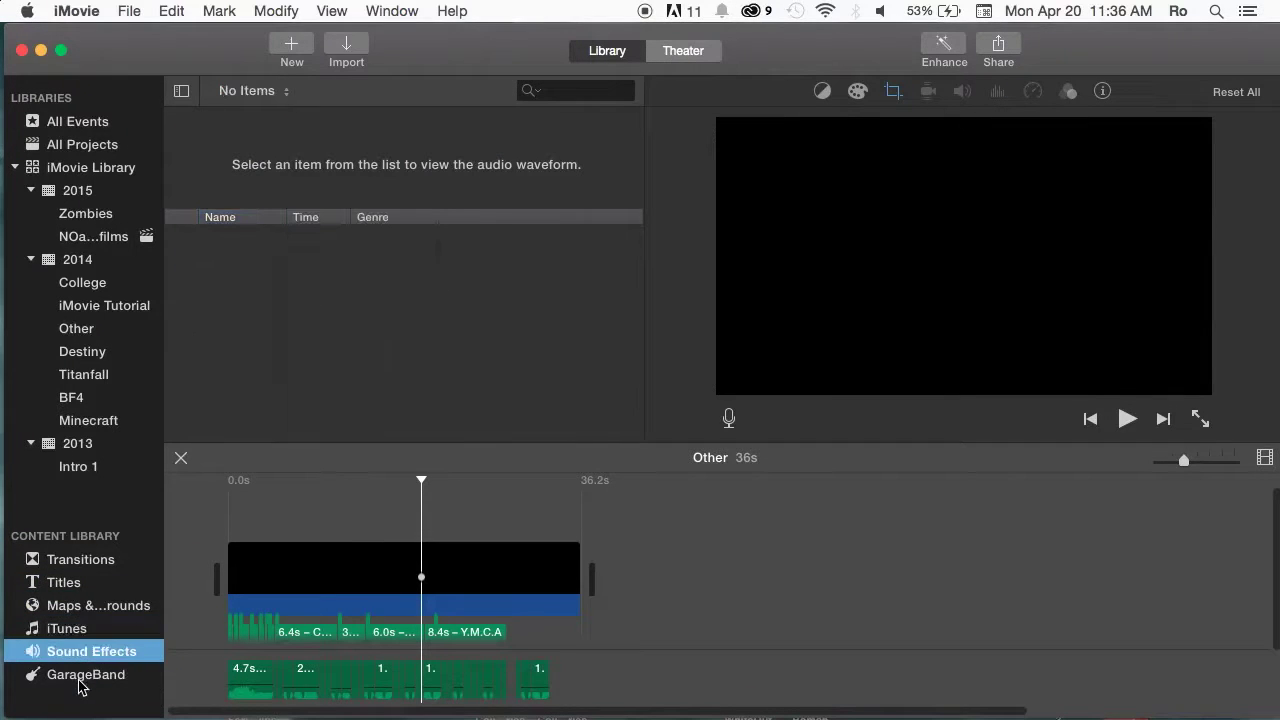
left_click(100, 562)
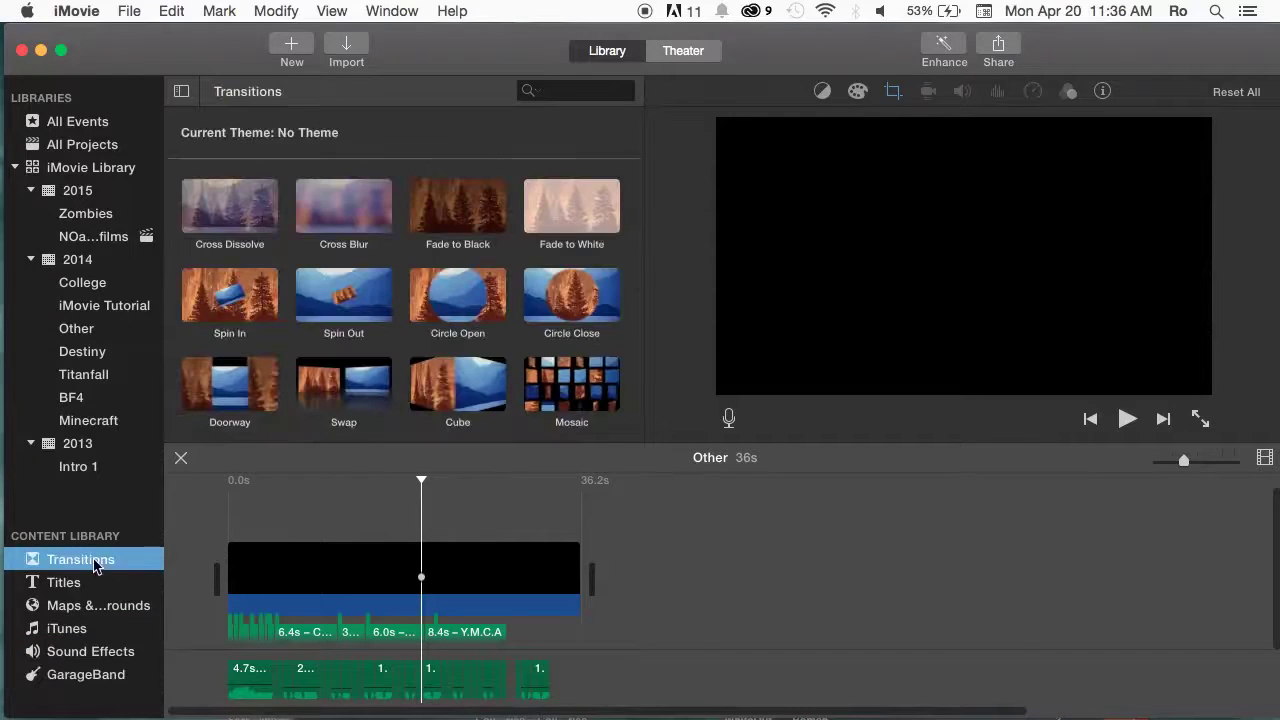
- Check the commands and keyboard shortcuts available for opening the Content Library categories
left_click(396, 10)
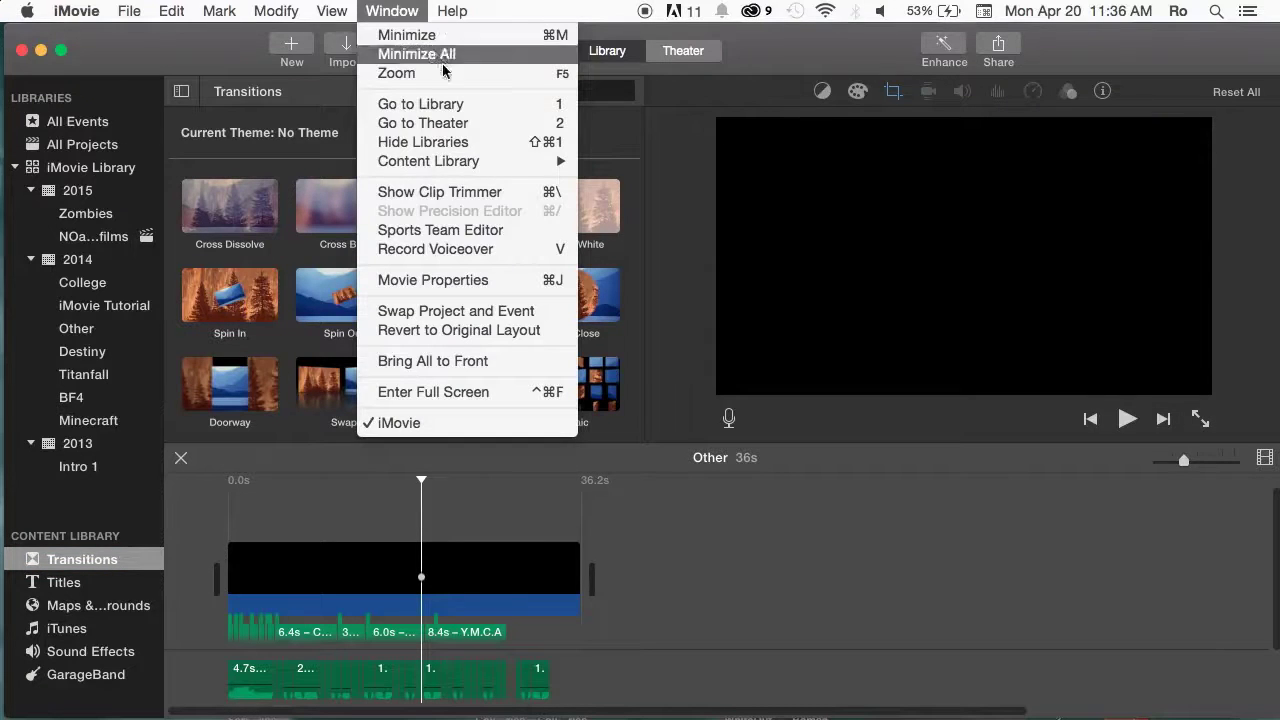
mouse_move(437, 164)
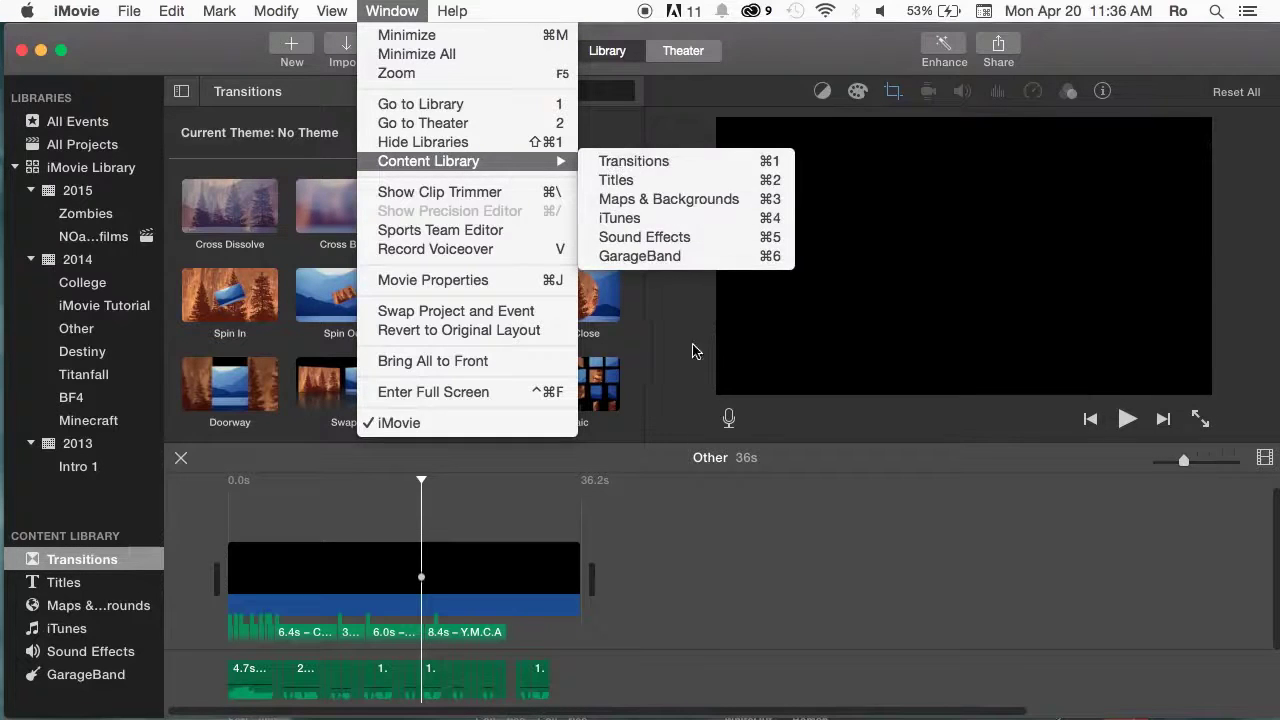
left_click(720, 482)
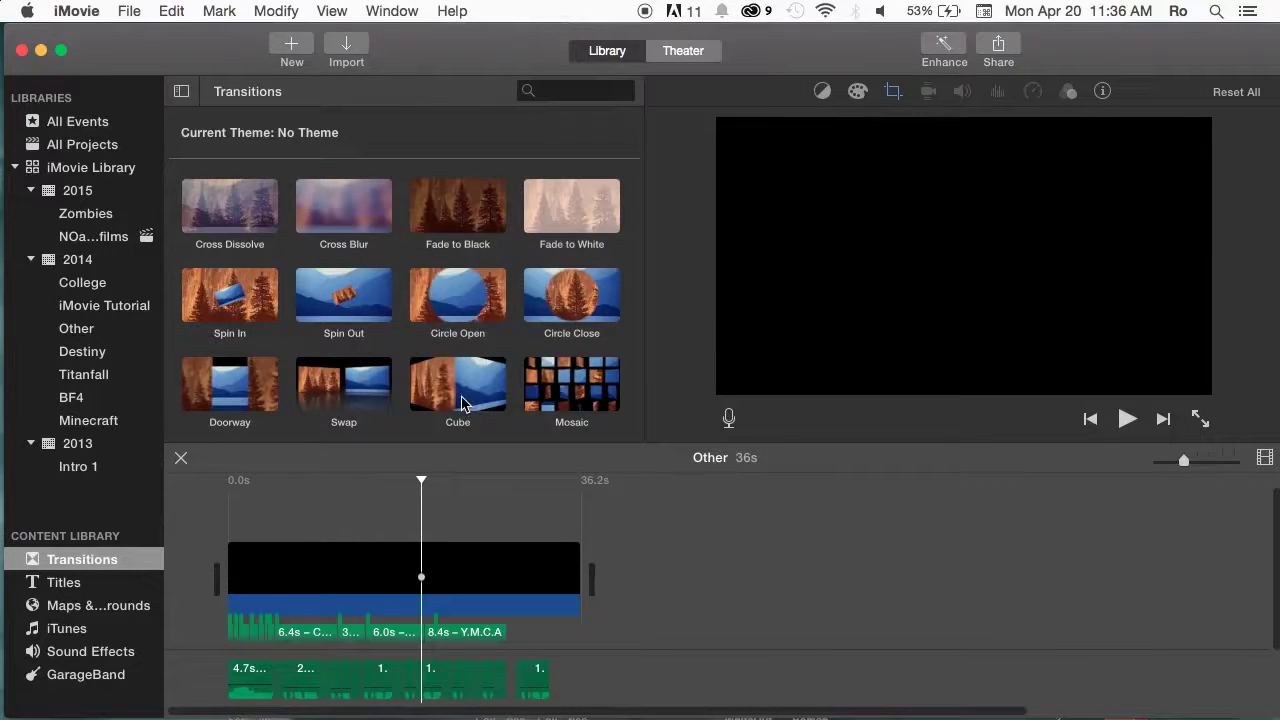
- Return from the transitions to the NOandROfilms event and select the Other project
left_click(325, 205)
left_click(92, 238)
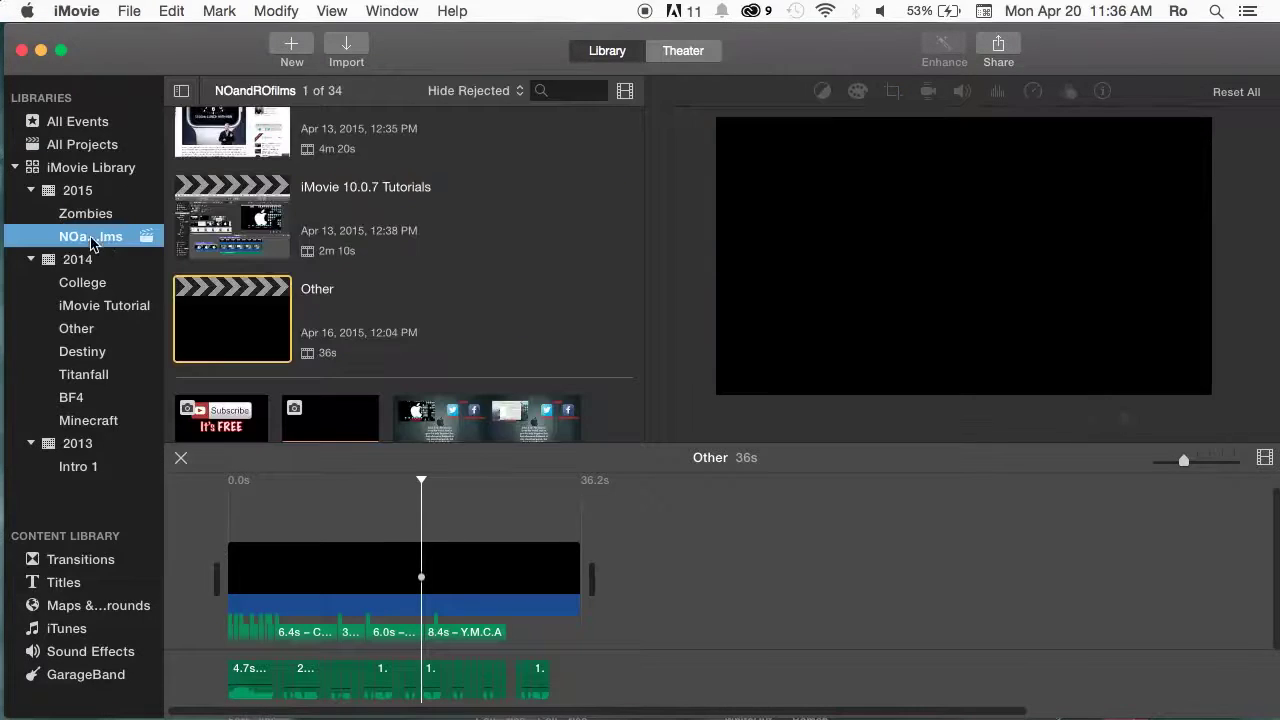
left_click(234, 300)
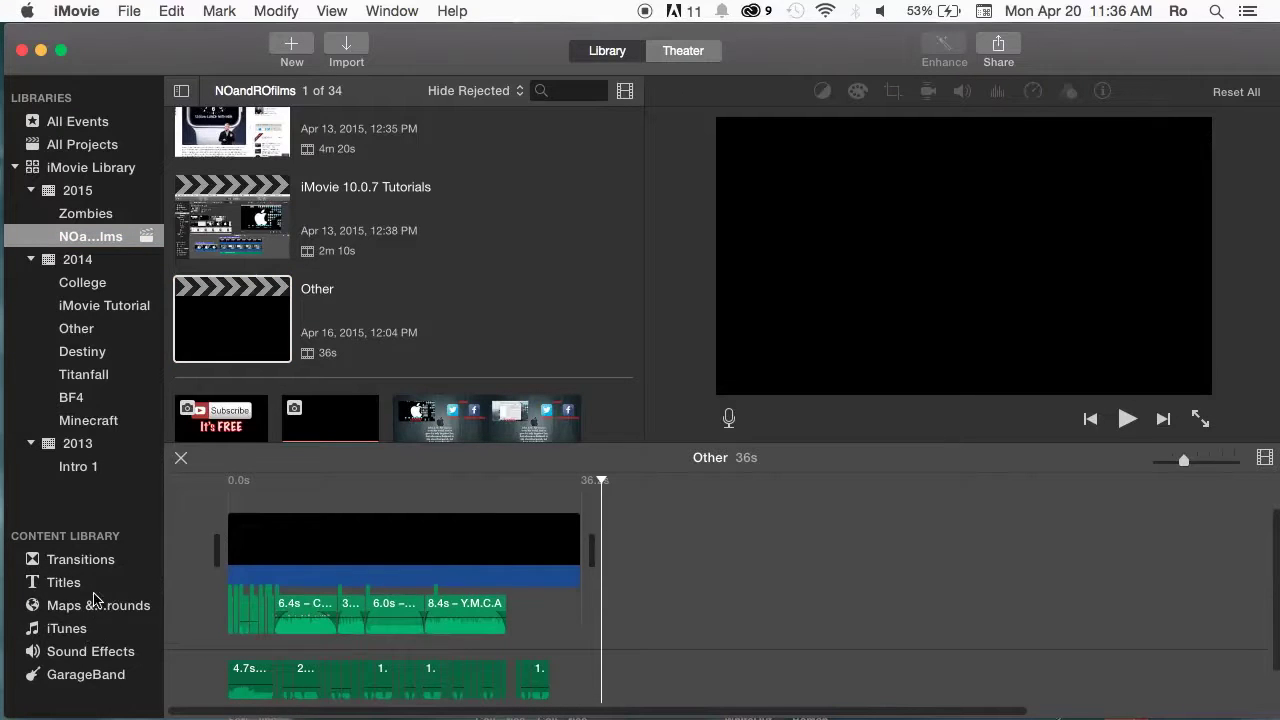
left_click(84, 11)
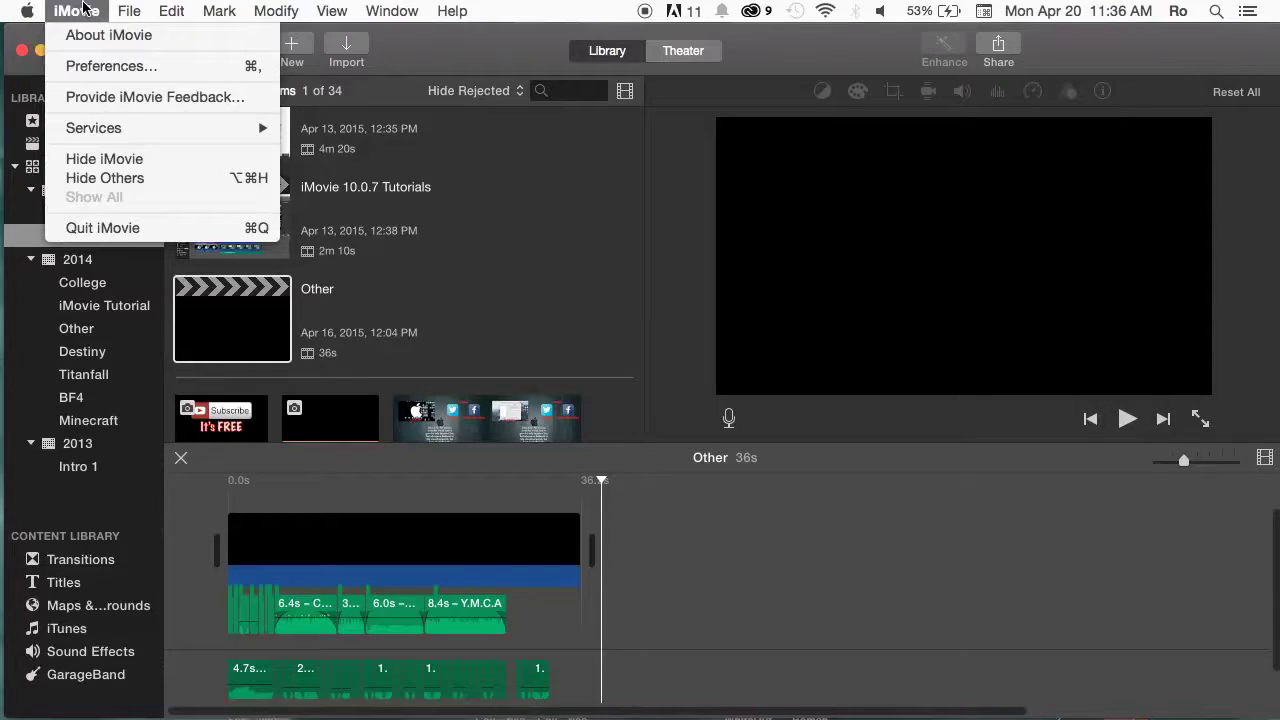
left_click(468, 37)
mouse_move(2, 246)
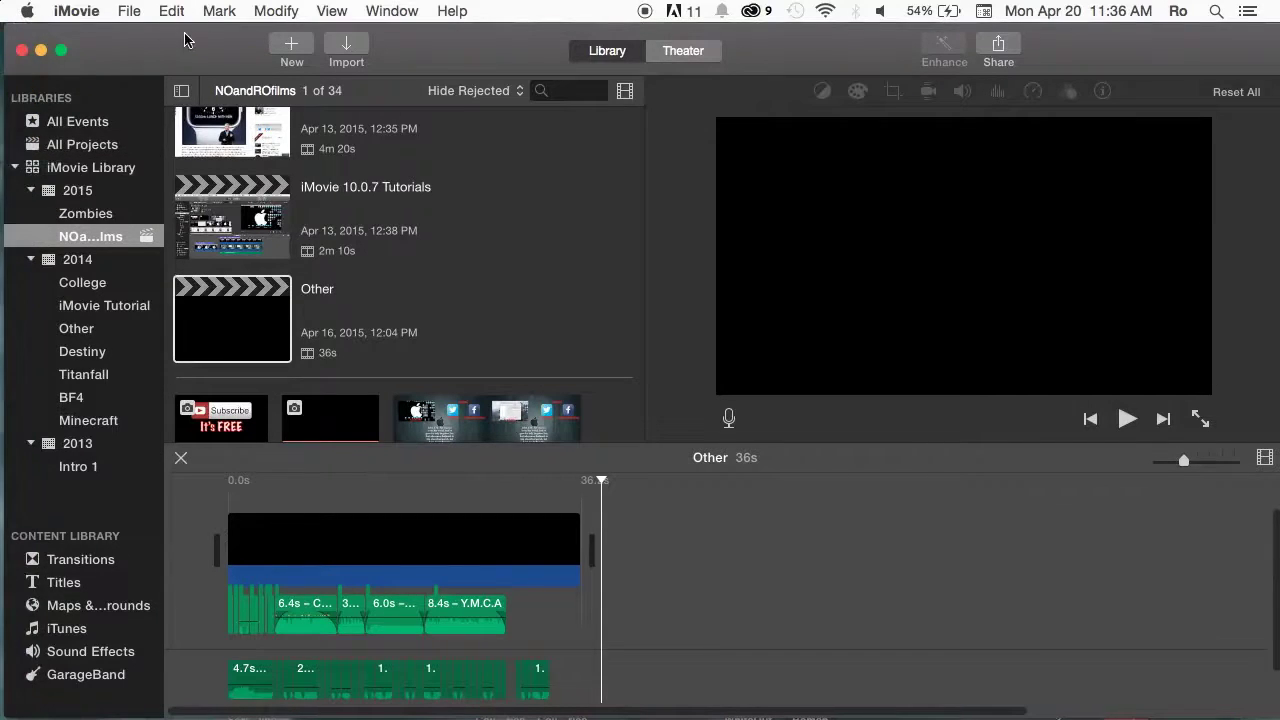
- Bring up the computer's restart confirmation and cancel the restart
left_click(28, 9)
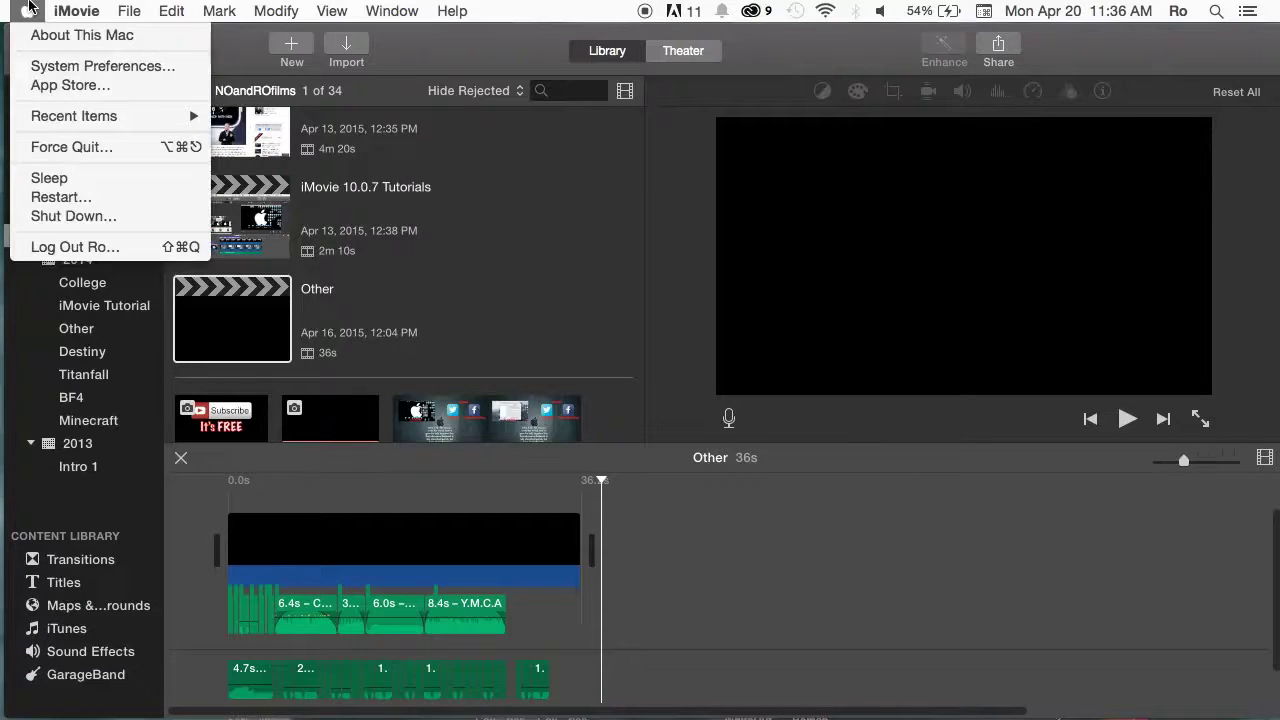
left_click(104, 208)
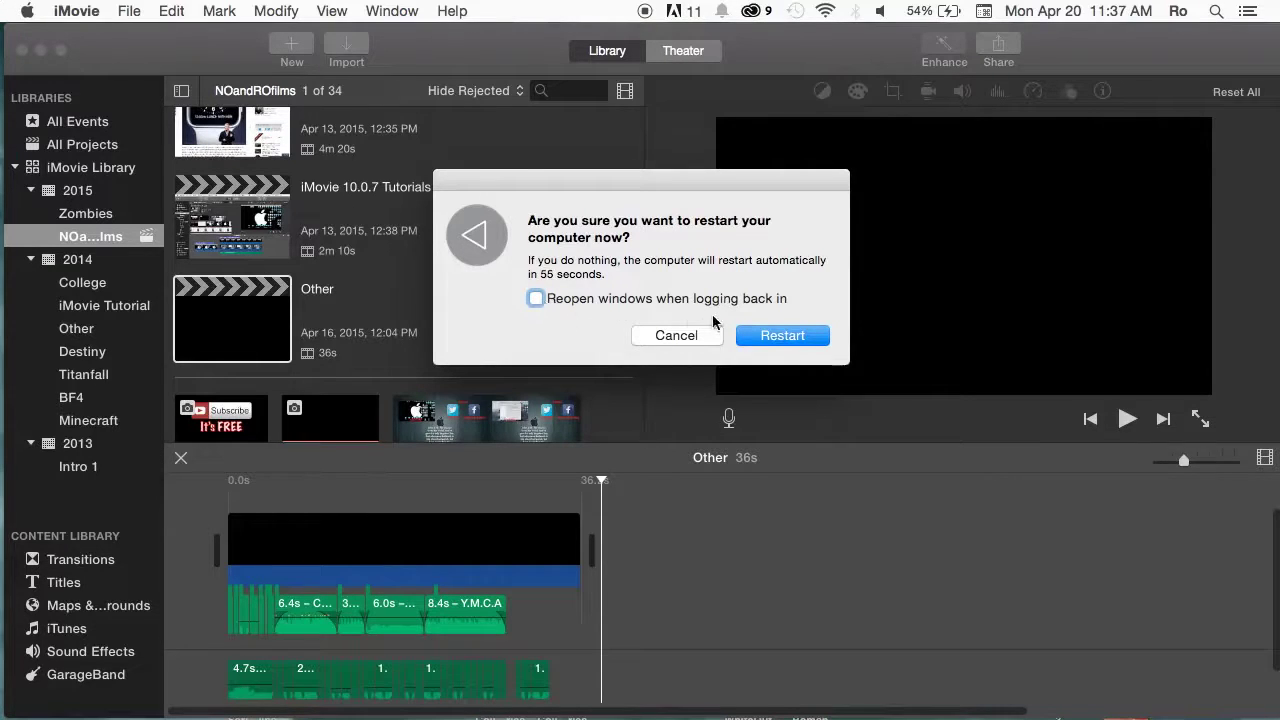
left_click(676, 336)
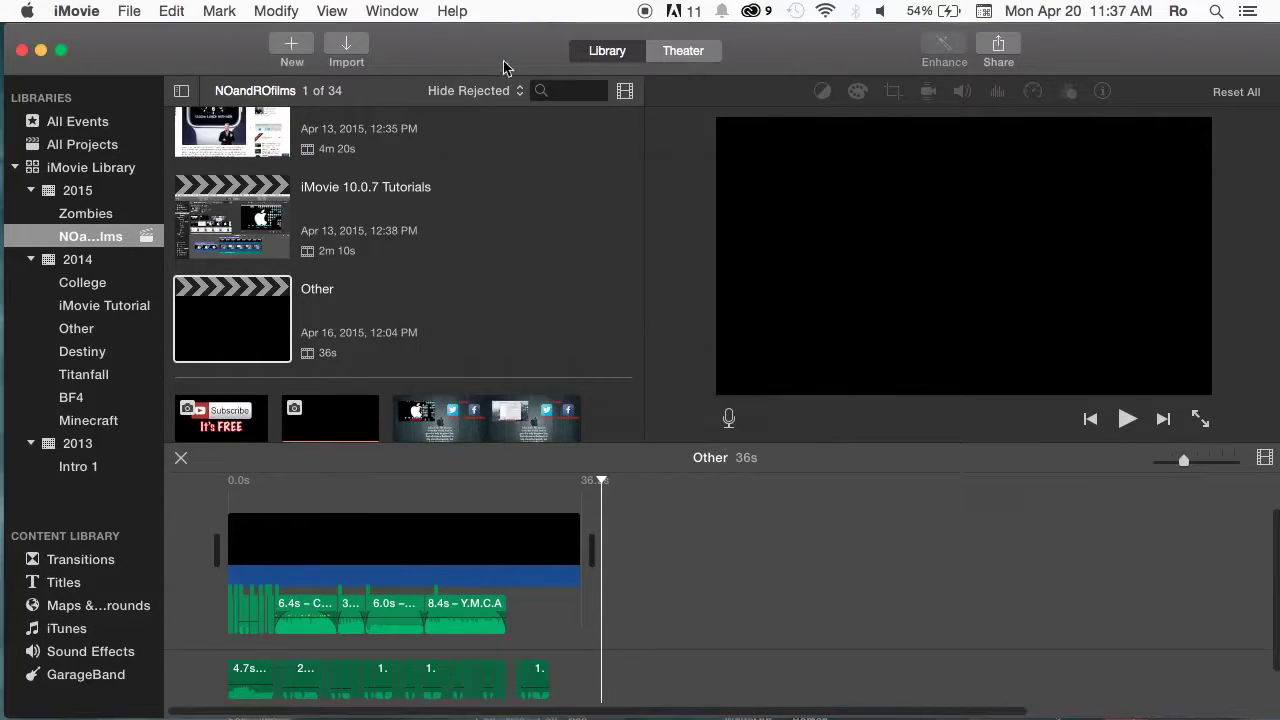